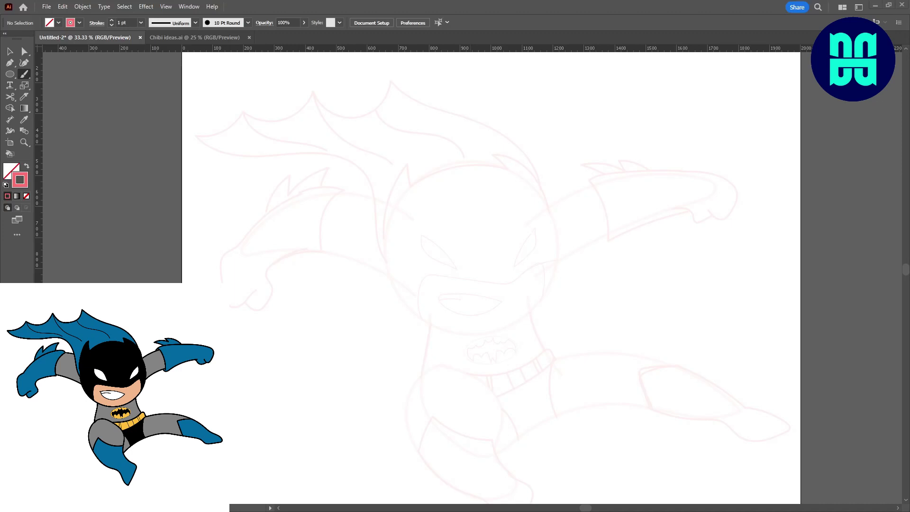
Zoom in, hide the tool panels, and bring the sketch's upper-left area into view
key(ctrl+equal)
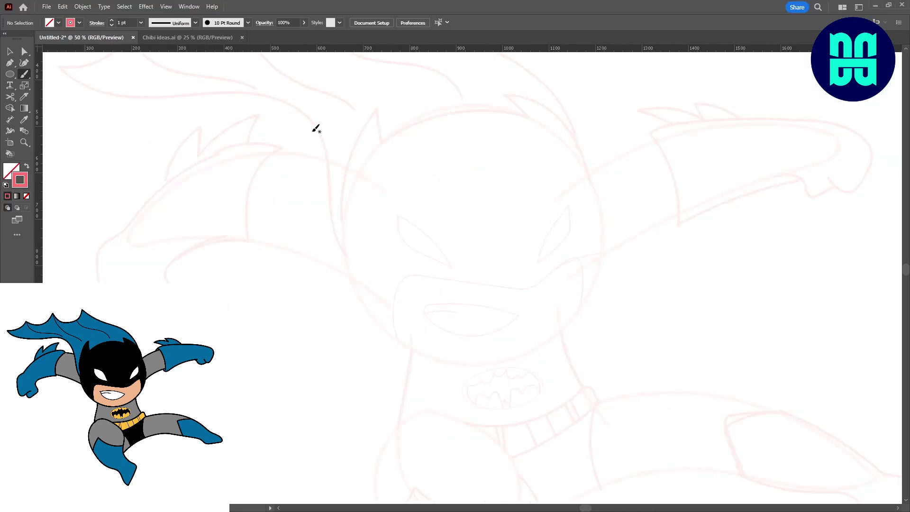
scroll(372, 201, left, 5)
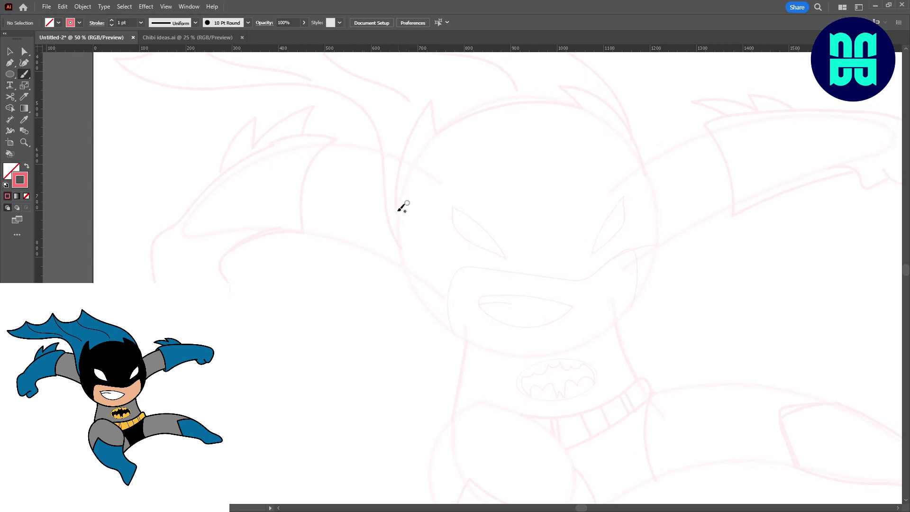
key(Tab)
scroll(294, 206, left, 4)
scroll(230, 197, up, 2)
scroll(208, 228, up, 2)
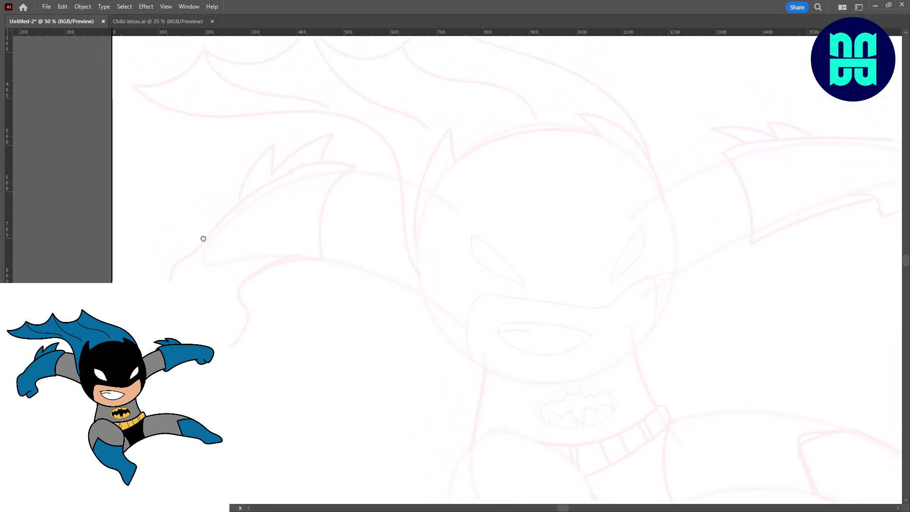
scroll(214, 237, right, 2)
scroll(226, 230, up, 2)
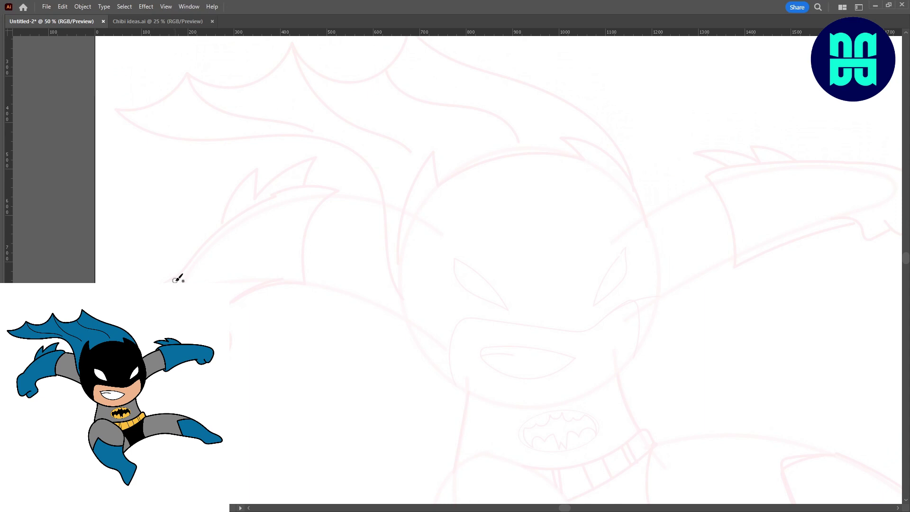
key(Tab)
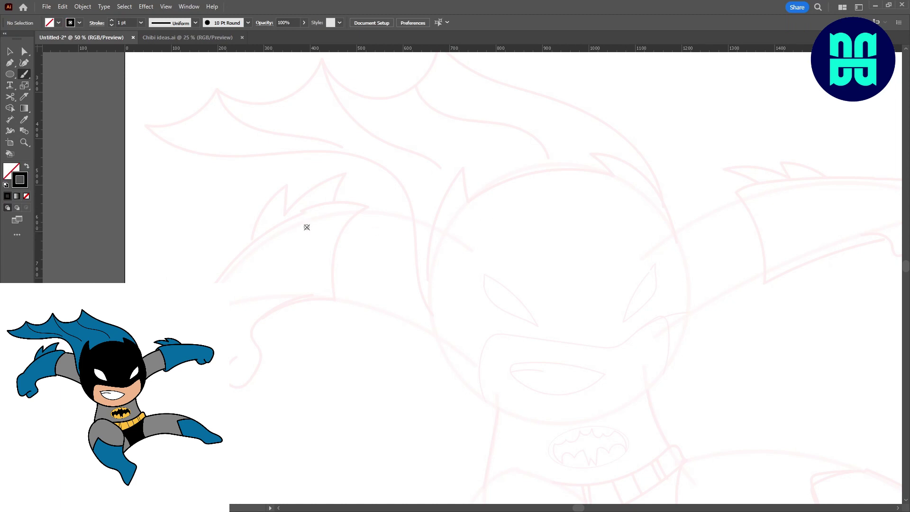
key(Tab)
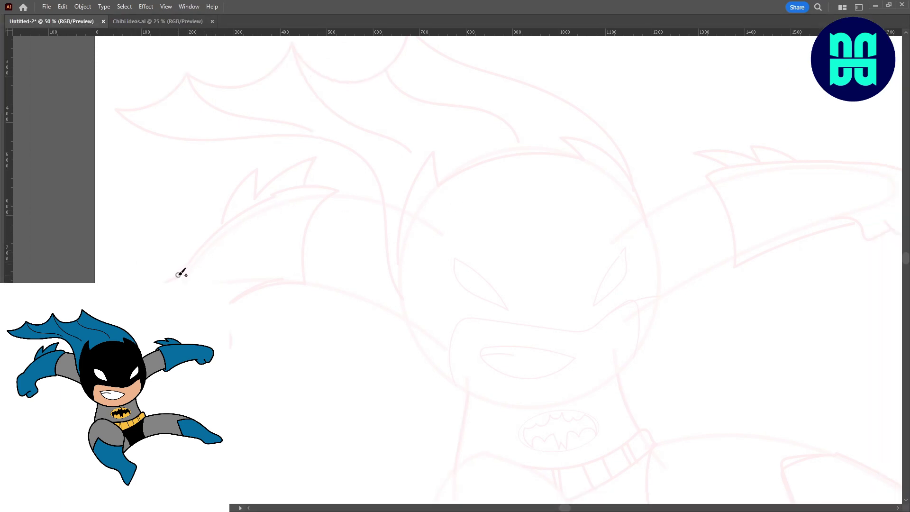
Ink the left forearm's top edge, the fist's bottom curve and the arm's underside
mouse_move(189, 263)
mouse_down()
mouse_move(308, 187)
mouse_move(342, 195)
mouse_up()
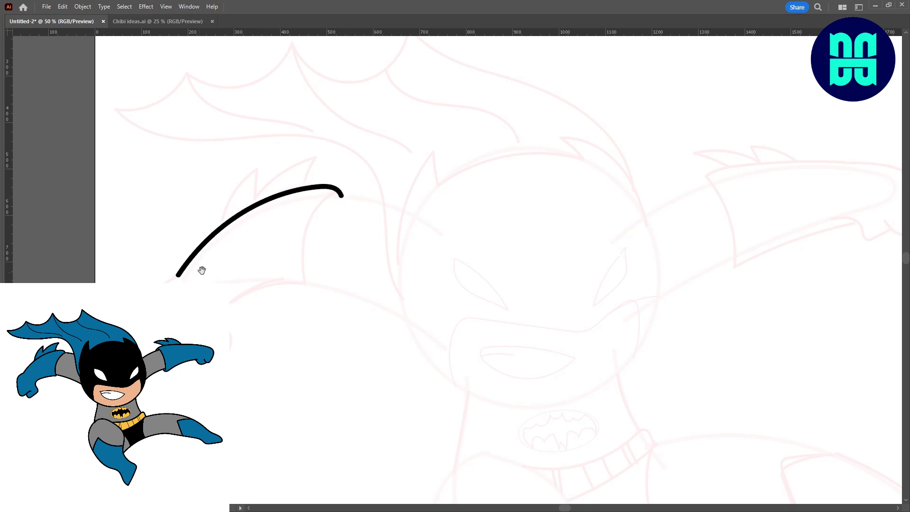
drag(202, 270, 307, 219)
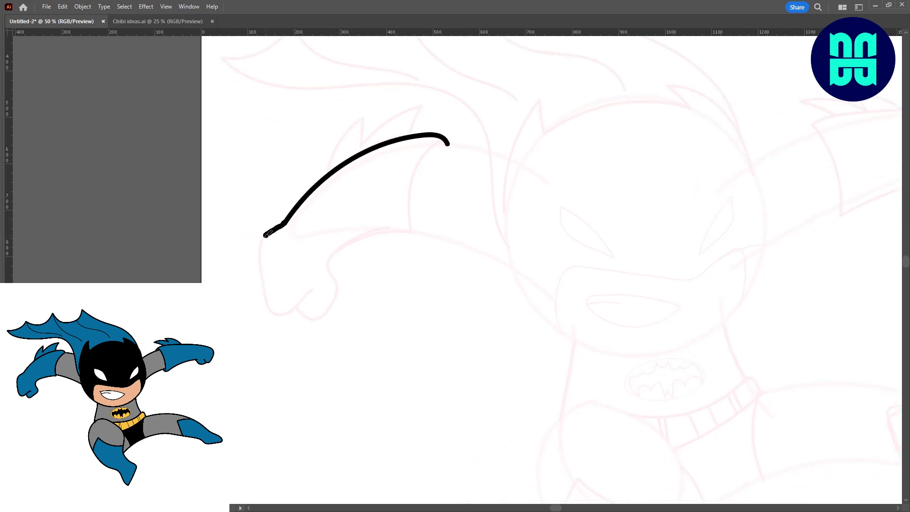
mouse_move(261, 260)
mouse_down()
mouse_move(271, 305)
mouse_move(314, 294)
mouse_up()
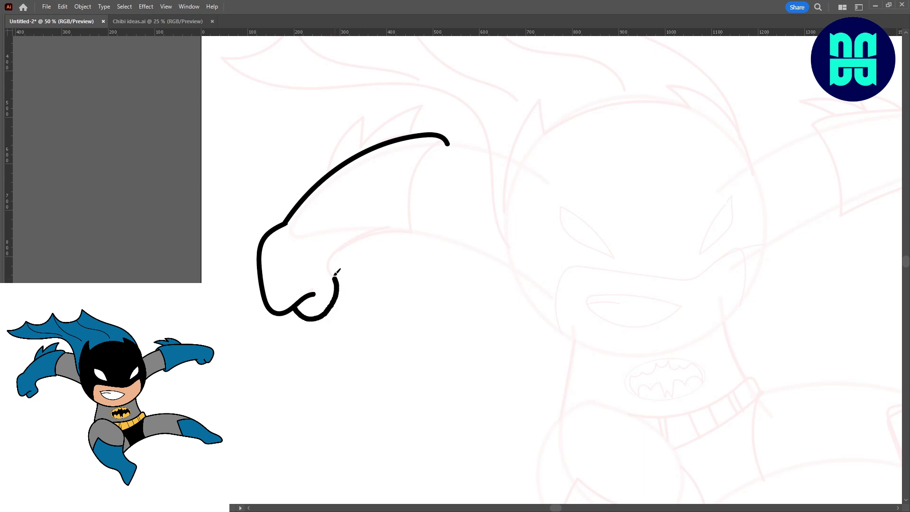
key(ctrl+z)
drag(296, 303, 319, 315)
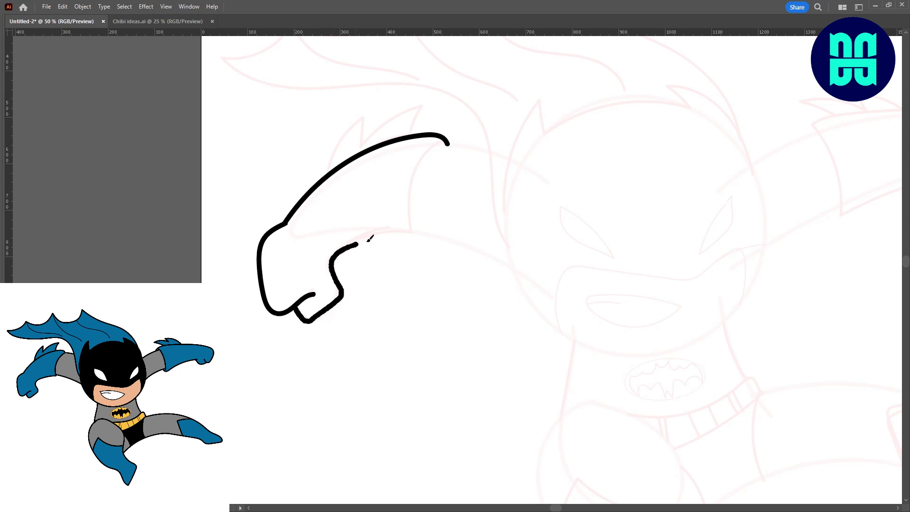
mouse_move(367, 241)
mouse_down()
mouse_move(411, 234)
mouse_move(453, 164)
mouse_up()
Add the spiky fins along the top of the left glove
scroll(427, 244, up, 1)
key(ctrl+equal)
key(ctrl+equal)
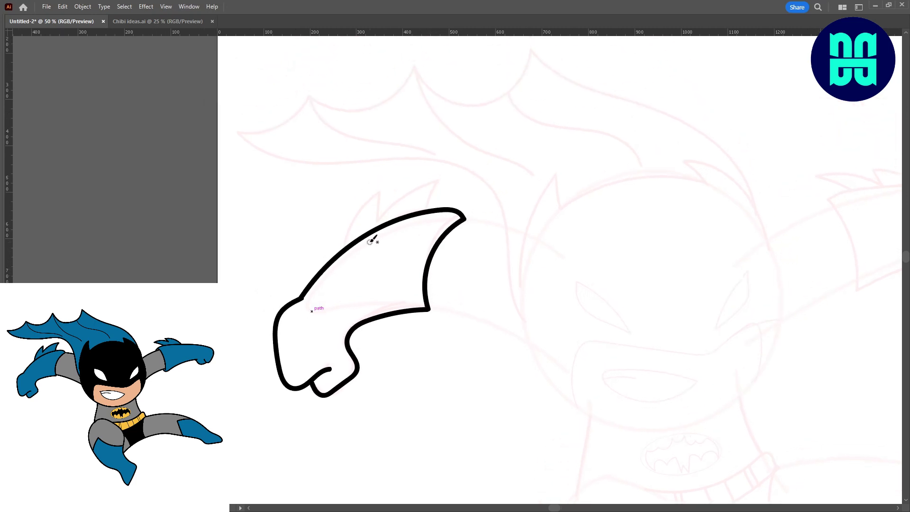
drag(344, 214, 363, 251)
mouse_move(277, 273)
mouse_down()
mouse_move(351, 160)
mouse_move(447, 180)
mouse_move(444, 197)
mouse_up()
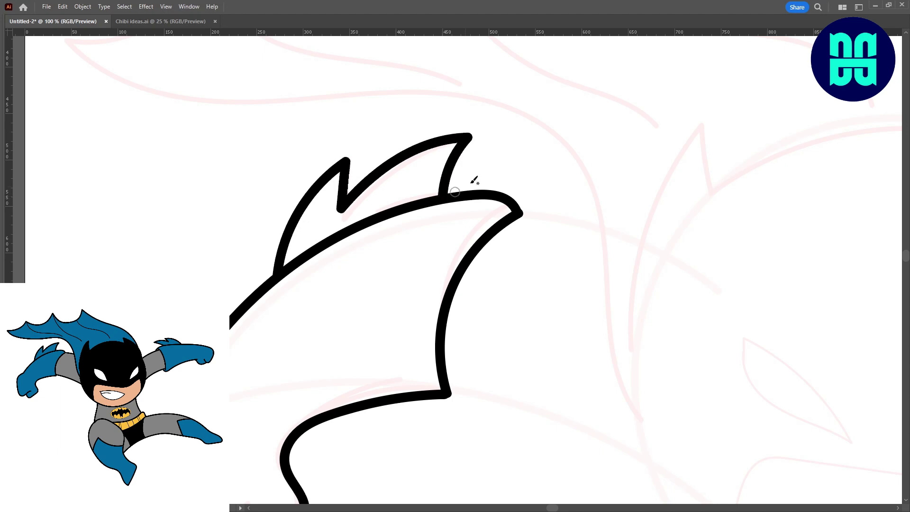
click(519, 162)
Ink the cape's long sweeping top edge down beside the arm
key(ctrl+minus)
scroll(427, 190, right, 5)
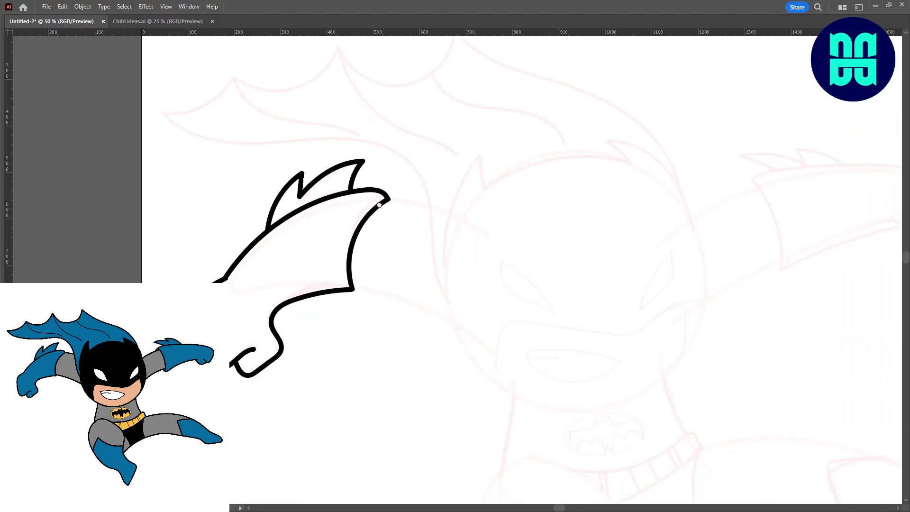
scroll(379, 213, down, 2)
key(ctrl+plus)
drag(210, 98, 347, 233)
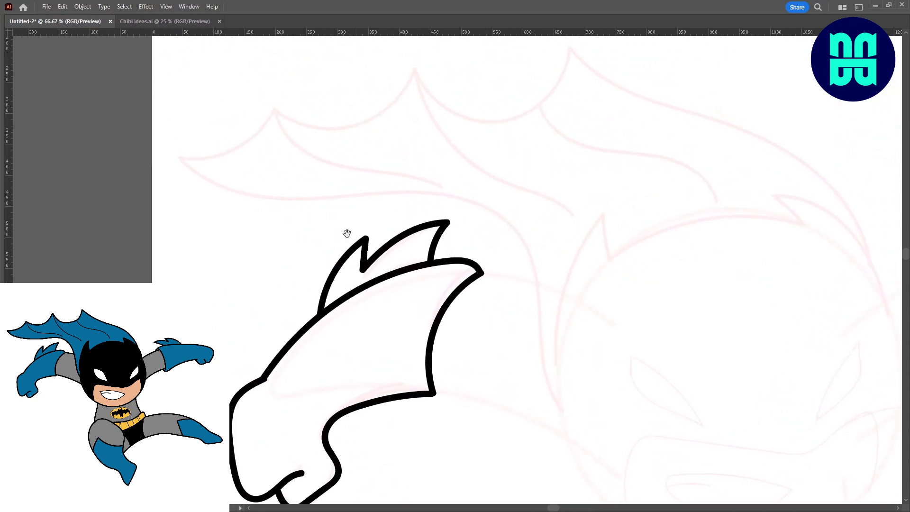
mouse_move(182, 159)
mouse_down()
mouse_move(458, 195)
mouse_move(518, 243)
mouse_move(555, 395)
mouse_up()
drag(534, 341, 501, 286)
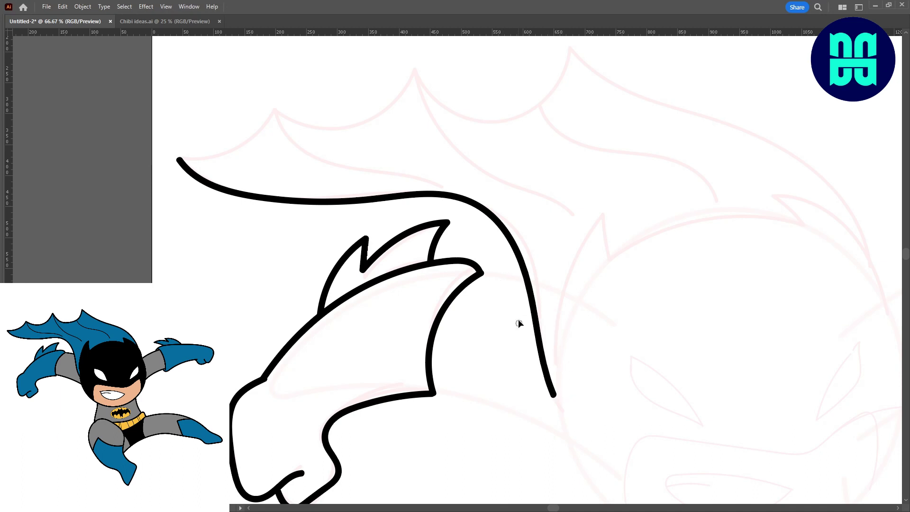
ctrl+click(548, 373)
ctrl+click(562, 387)
drag(513, 302, 520, 311)
Ink the short arm-to-cape joining line and the shoulder underside toward the body
key(ctrl+plus)
key(ctrl+plus)
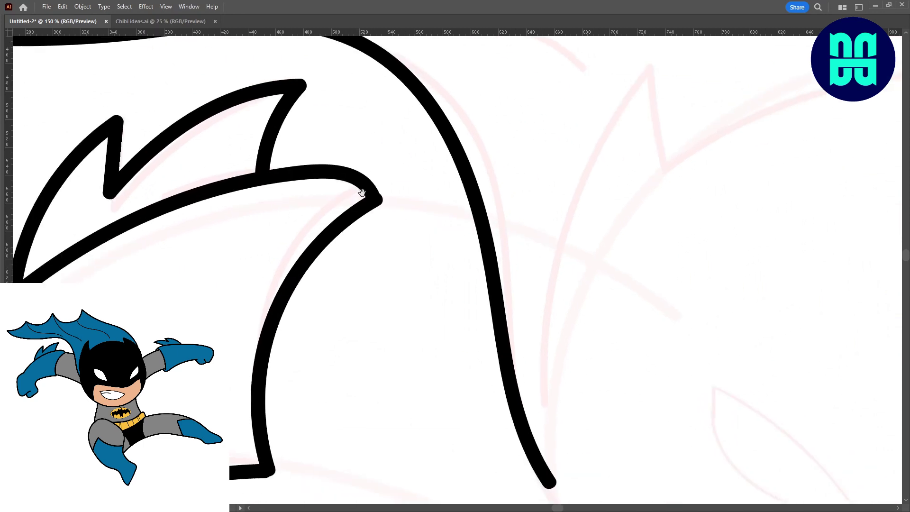
drag(368, 192, 493, 208)
drag(384, 456, 413, 216)
key(ctrl+minus)
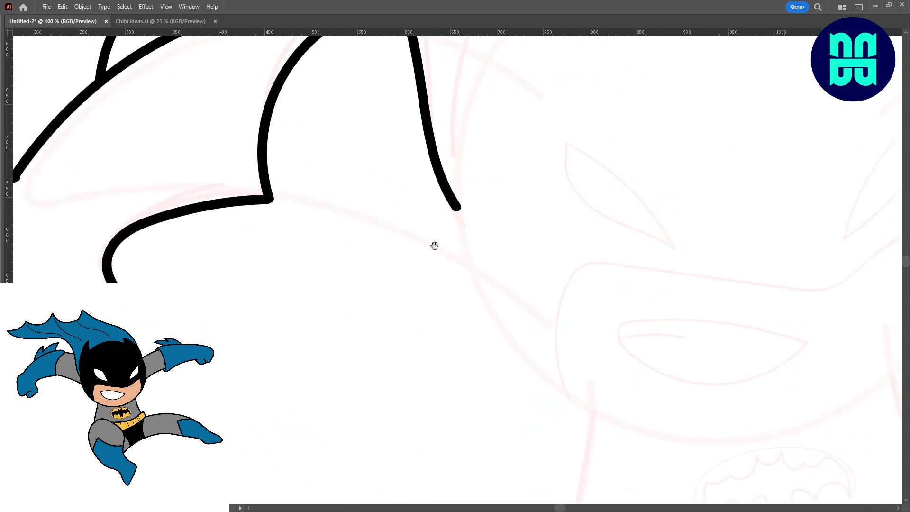
drag(269, 190, 475, 263)
key(ctrl+minus)
key(ctrl+minus)
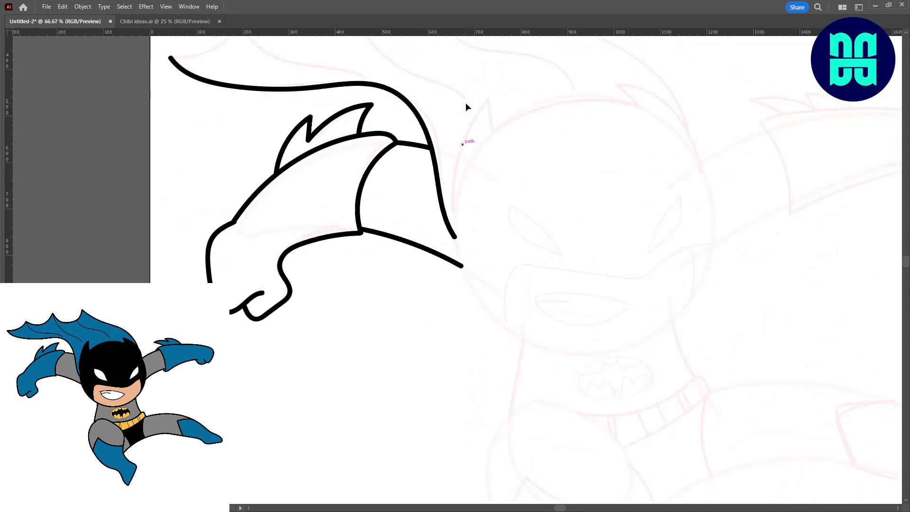
key(ctrl+minus)
scroll(476, 228, up, 2)
key(ctrl+plus)
scroll(480, 301, down, 1)
scroll(480, 301, right, 2)
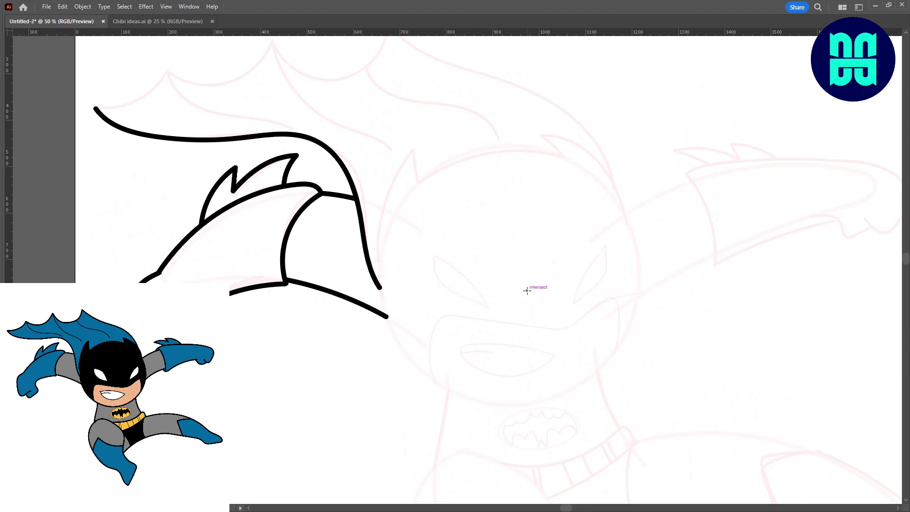
Draw an ellipse over the sketched head and stretch it to the head's edges
drag(526, 290, 610, 376)
key(ctrl+z)
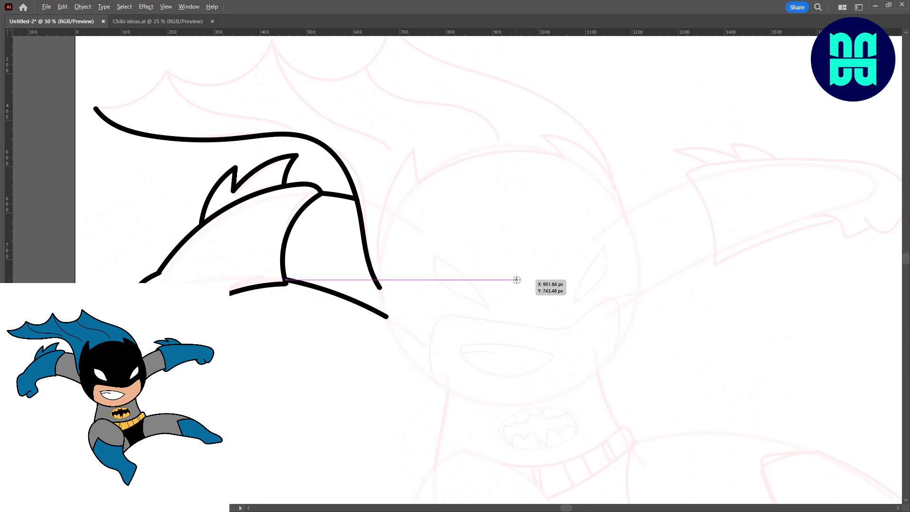
drag(518, 280, 637, 398)
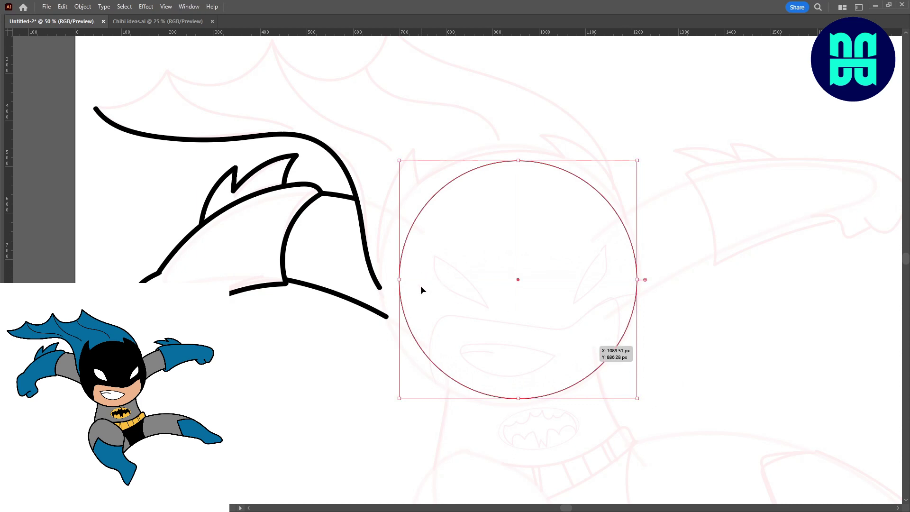
drag(399, 280, 381, 280)
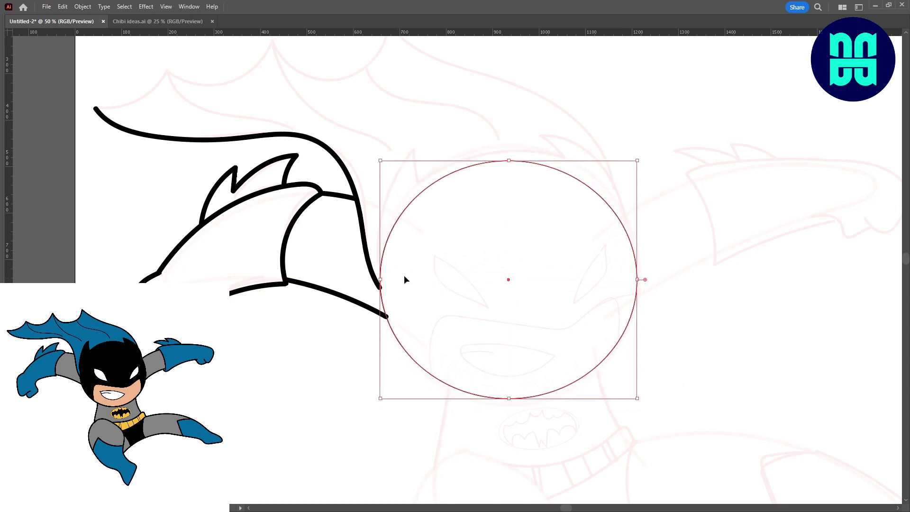
drag(509, 161, 509, 149)
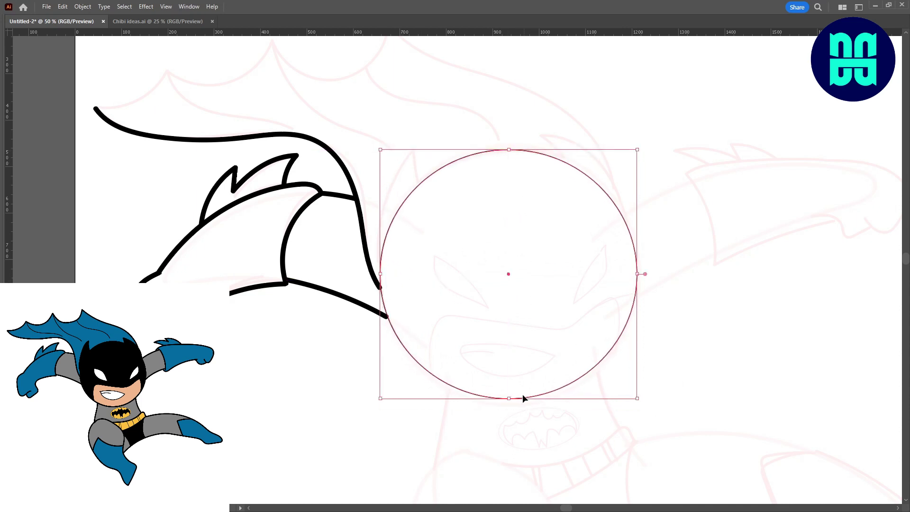
drag(509, 398, 509, 405)
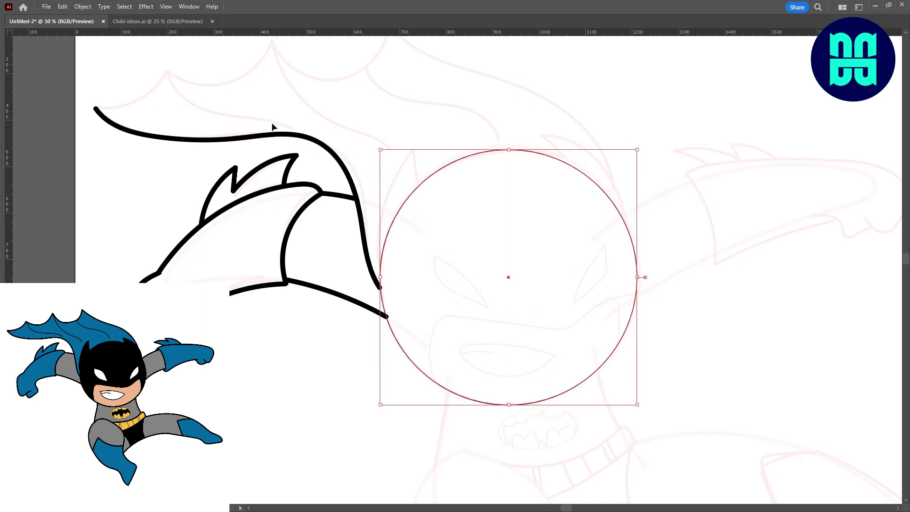
Raise the head circle's stroke weight to 10 pt
key(Tab)
click(112, 21)
click(112, 21)
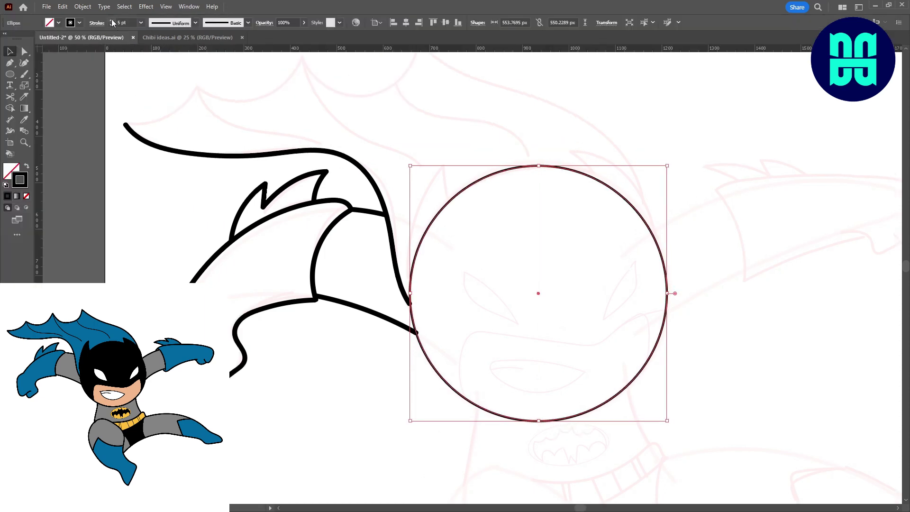
click(112, 21)
click(112, 21)
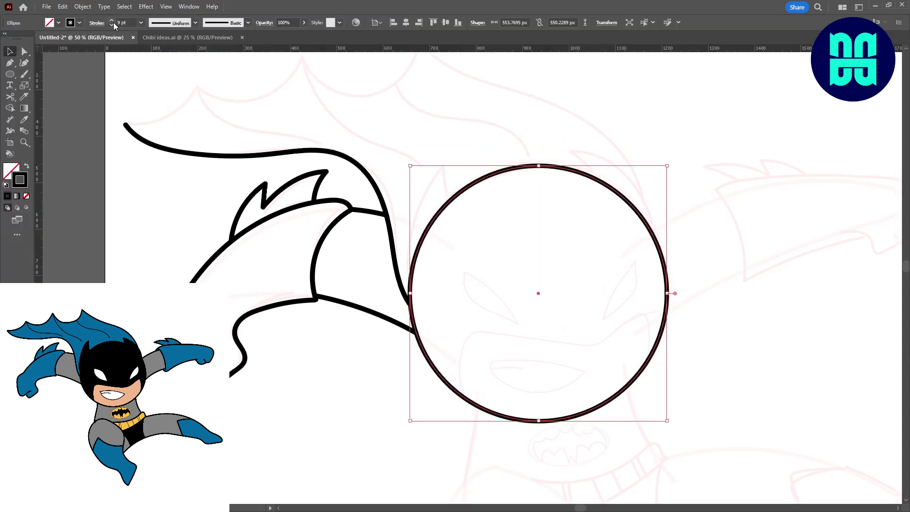
click(113, 21)
click(494, 146)
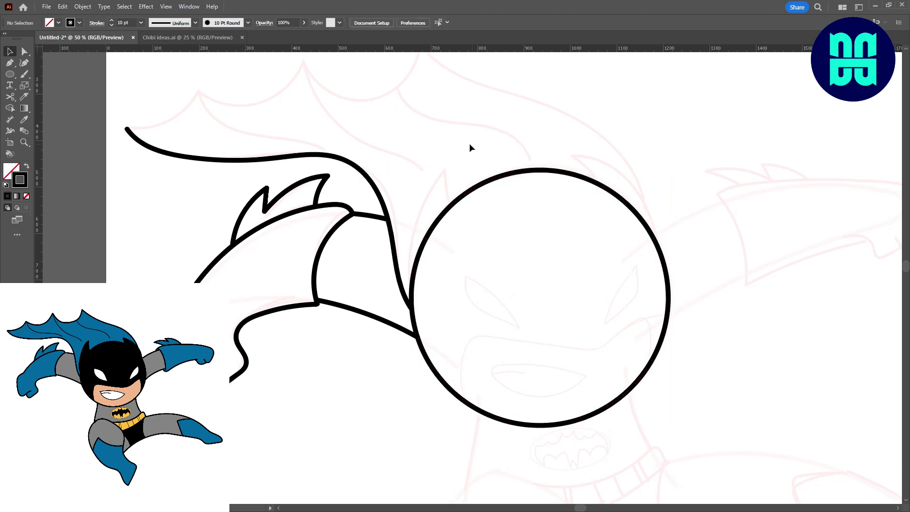
At 100% zoom, paint the cape's scalloped top edge sweeping down to the head
mouse_move(470, 143)
mouse_down()
mouse_move(514, 219)
mouse_move(583, 277)
mouse_up()
key(ctrl+1)
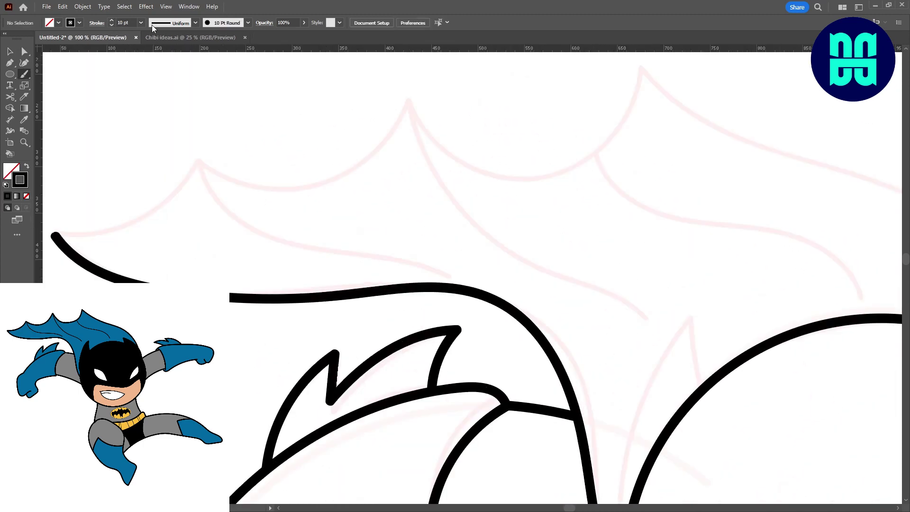
key(b)
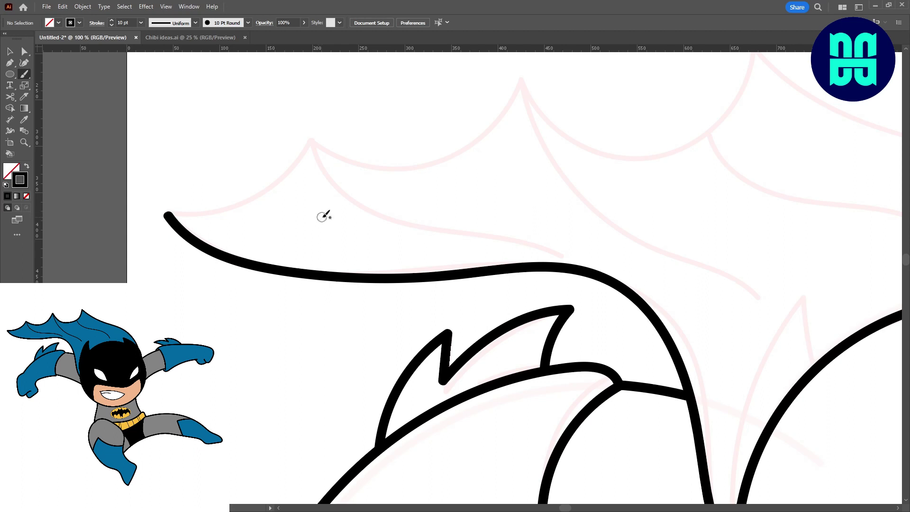
key(Tab)
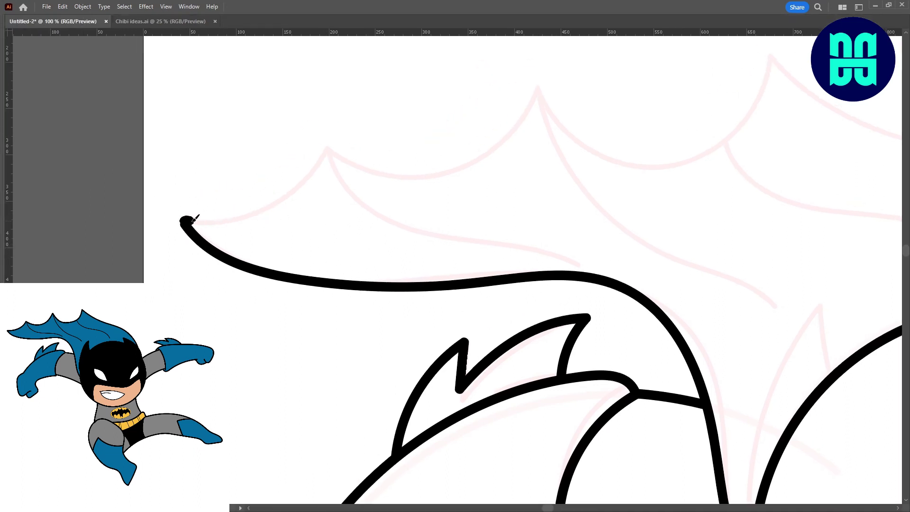
mouse_move(195, 219)
mouse_down()
mouse_move(331, 149)
mouse_move(324, 182)
mouse_move(506, 106)
mouse_move(318, 159)
mouse_move(415, 220)
mouse_move(524, 183)
mouse_move(544, 122)
mouse_up()
drag(584, 173, 361, 156)
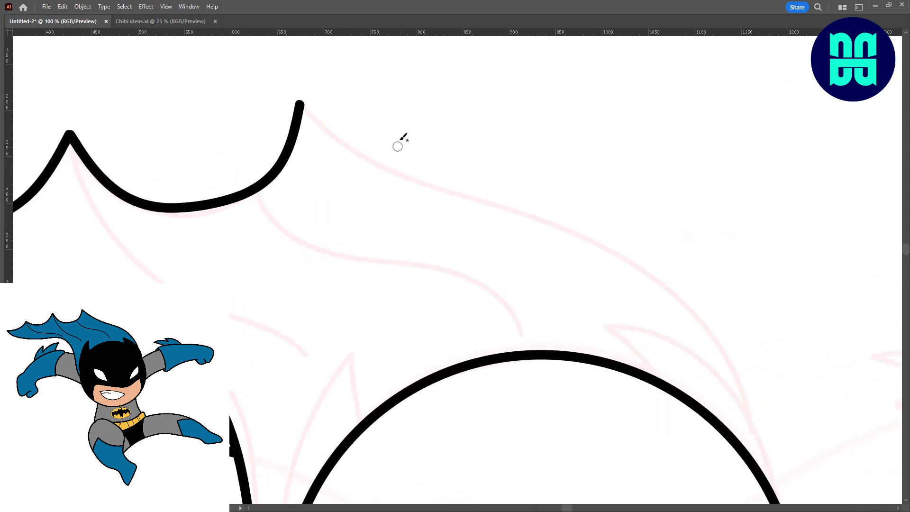
key(ctrl+minus)
drag(401, 179, 256, 157)
mouse_move(211, 136)
mouse_down()
mouse_move(307, 195)
mouse_move(412, 227)
mouse_move(479, 289)
mouse_move(512, 370)
mouse_up()
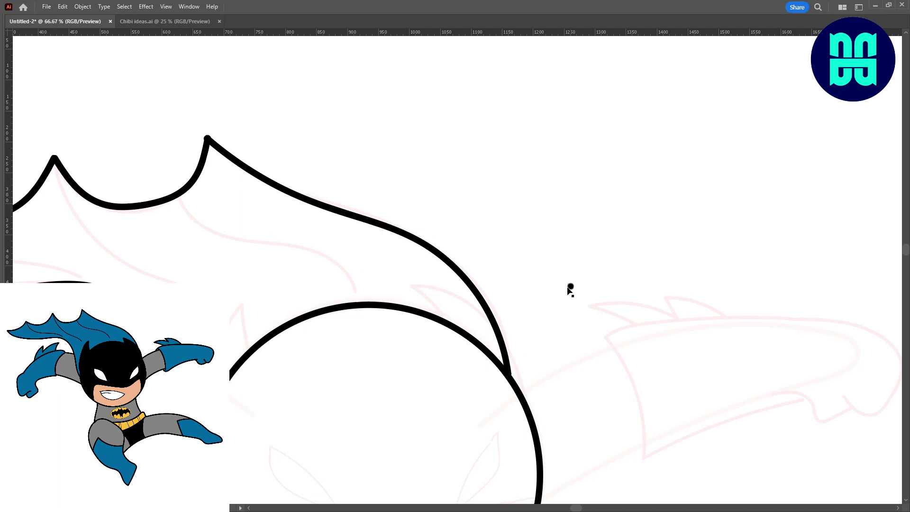
Pan to the arm sketch and start the arm's upper line from the head
mouse_move(571, 290)
mouse_down()
mouse_move(508, 210)
mouse_move(431, 261)
mouse_up()
scroll(396, 213, left, 5)
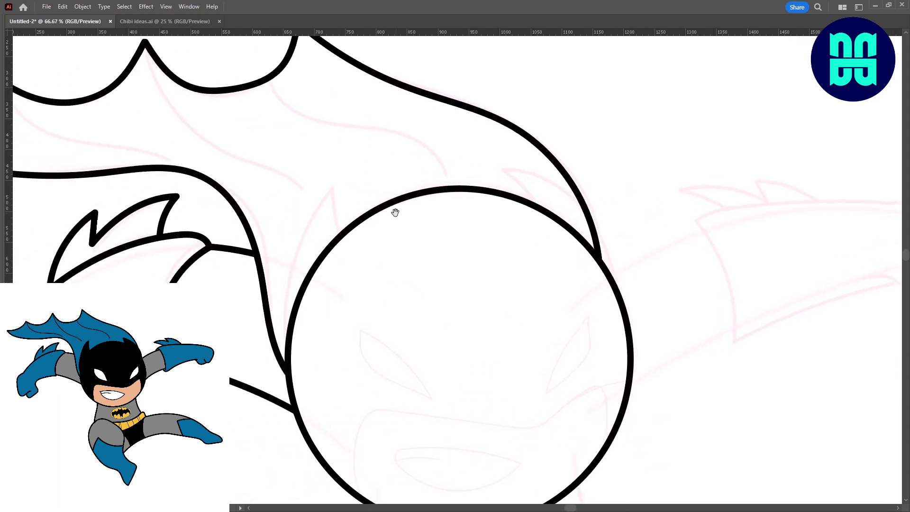
drag(395, 212, 538, 227)
drag(535, 375, 376, 209)
drag(573, 326, 508, 287)
mouse_move(586, 176)
mouse_down()
mouse_move(444, 236)
mouse_move(390, 299)
mouse_up()
drag(342, 218, 436, 171)
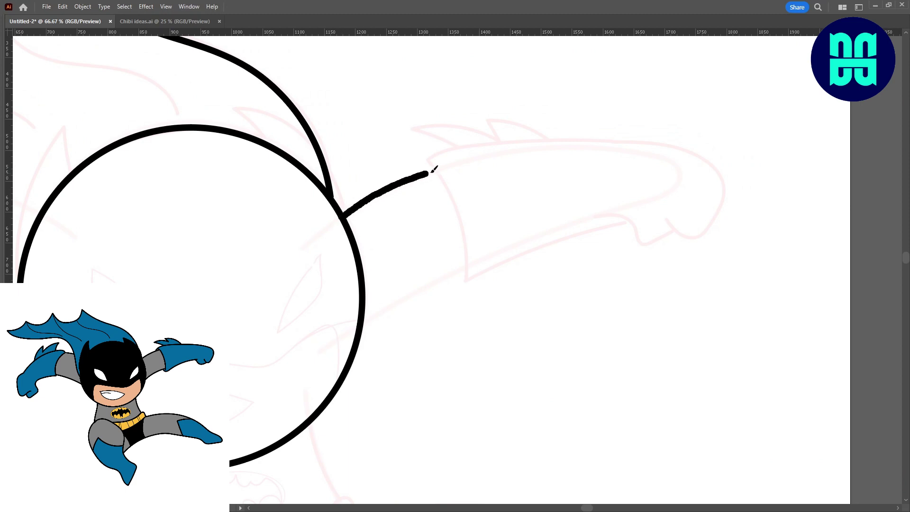
Ink the right arm's lower line and close off the sleeve end
drag(363, 325, 465, 270)
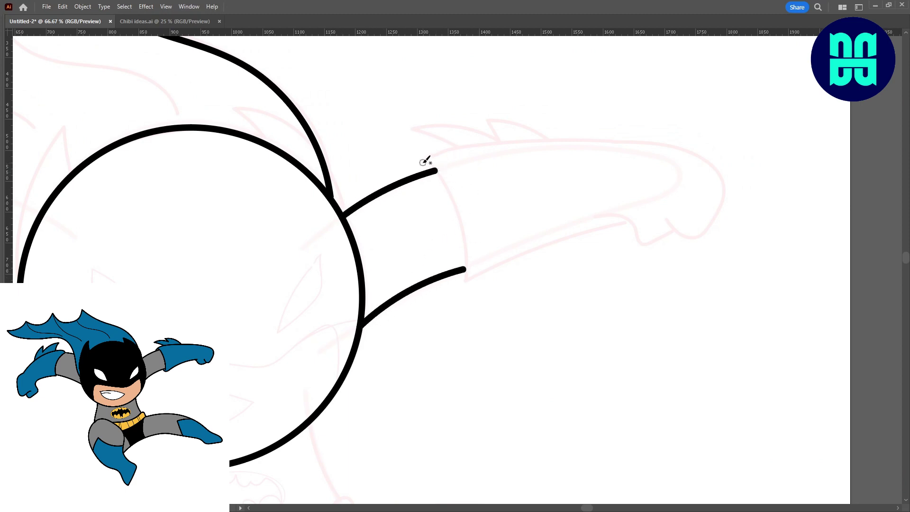
drag(440, 176, 463, 244)
key(ctrl+z)
mouse_move(445, 180)
mouse_down()
mouse_move(469, 268)
mouse_move(461, 277)
mouse_move(632, 221)
mouse_up()
Ink the glove's top edge and underside to the fist, then add its spiky fins
mouse_move(422, 167)
mouse_down()
mouse_move(716, 167)
mouse_move(715, 203)
mouse_move(693, 237)
mouse_move(667, 221)
mouse_move(650, 255)
mouse_move(683, 237)
mouse_up()
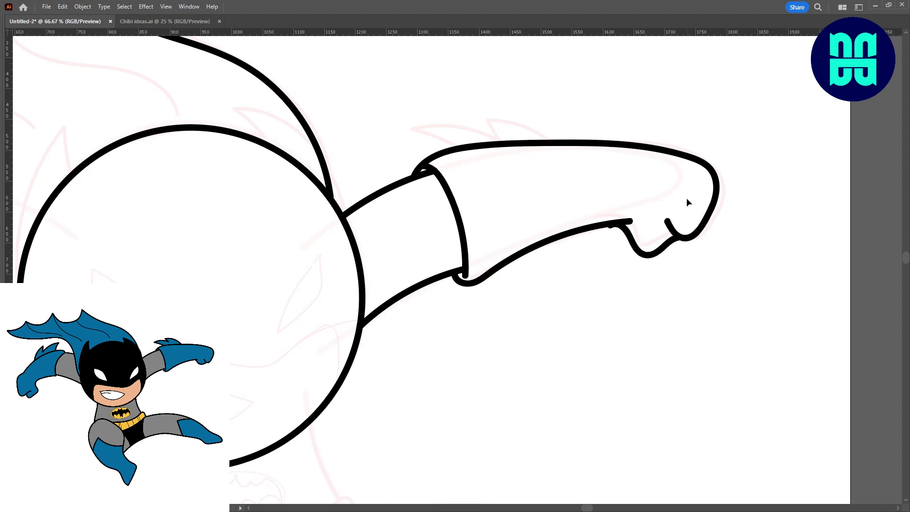
key(ctrl+z)
mouse_move(621, 220)
mouse_down()
mouse_move(650, 245)
mouse_move(681, 237)
mouse_up()
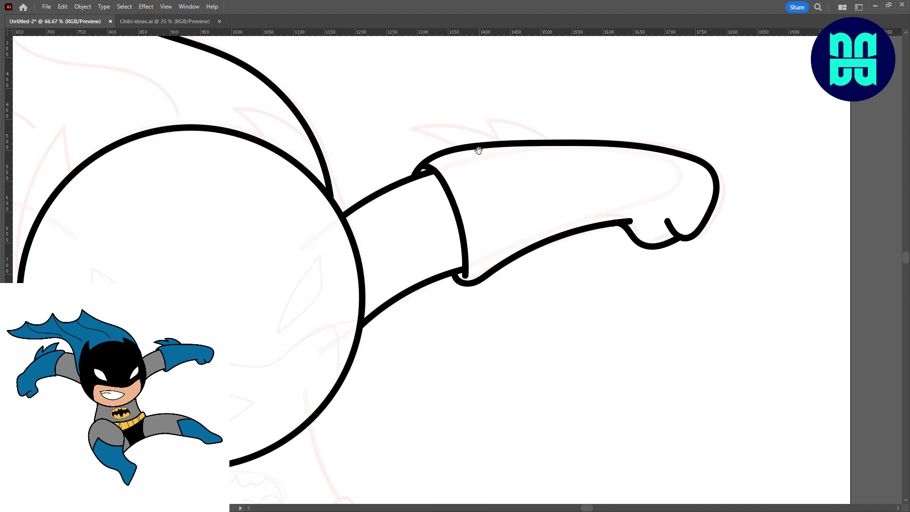
scroll(479, 150, down, 1)
scroll(451, 163, up, 4)
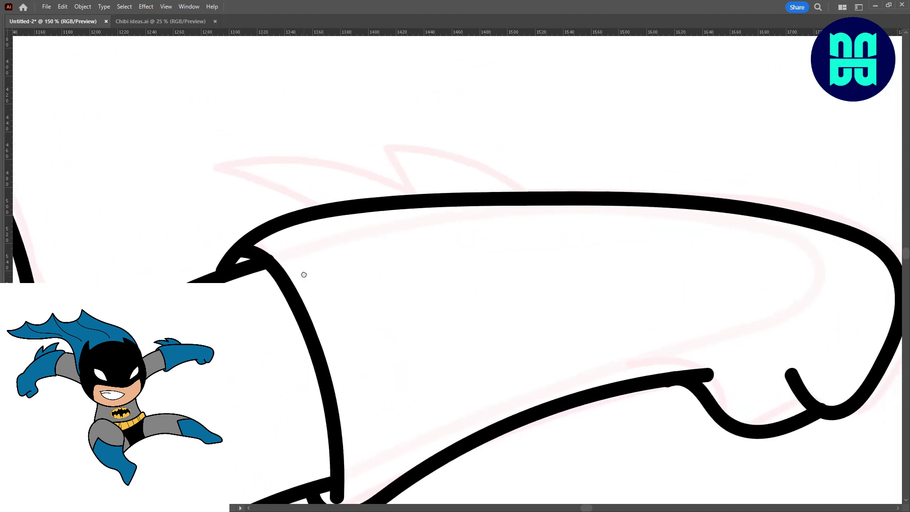
mouse_move(320, 206)
mouse_down()
mouse_move(219, 179)
mouse_move(413, 129)
mouse_move(508, 173)
mouse_move(520, 192)
mouse_up()
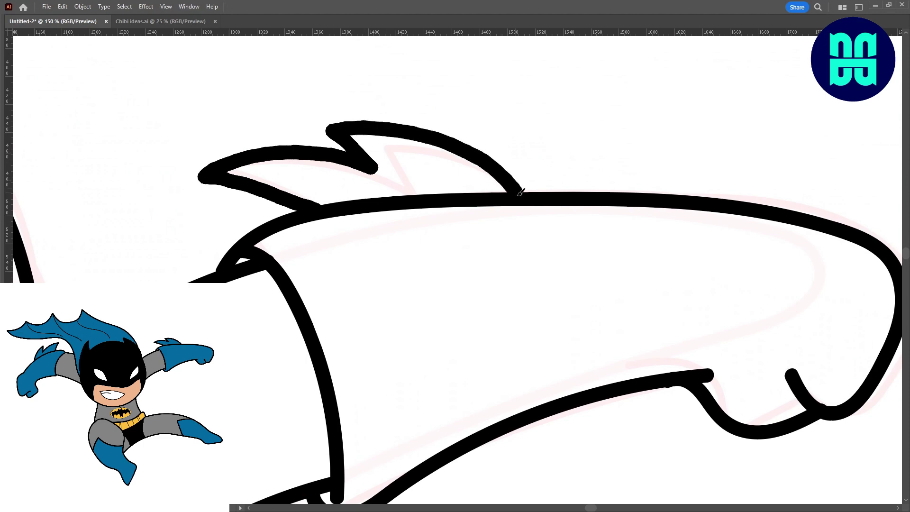
scroll(494, 39, down, 2)
Ink the torso's left and right sides below the head, with a hook at the right end
scroll(427, 275, down, 1)
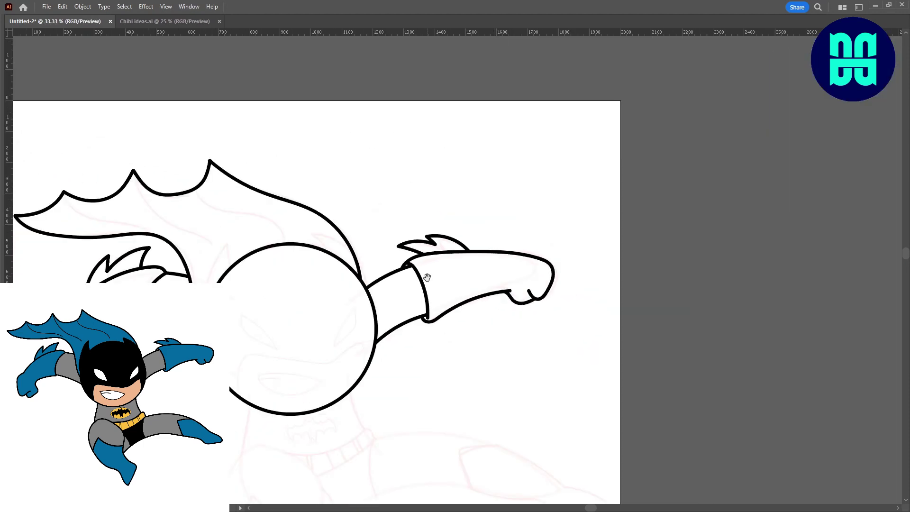
scroll(553, 216, down, 1)
scroll(554, 216, up, 1)
scroll(575, 185, up, 1)
scroll(451, 75, up, 1)
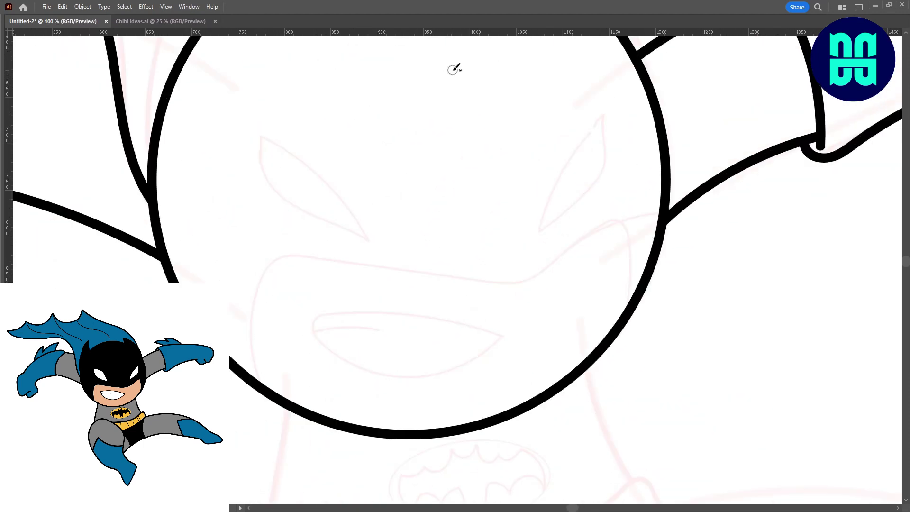
drag(409, 346, 427, 195)
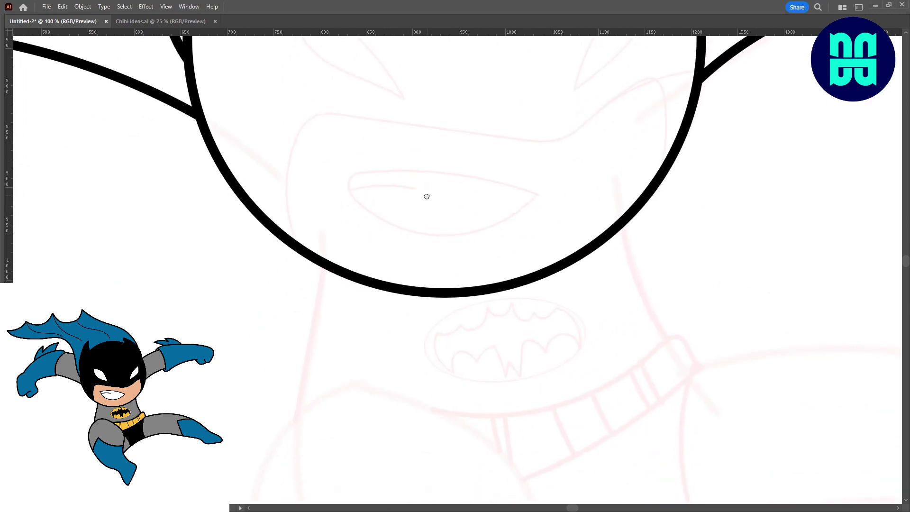
scroll(419, 247, down, 2)
drag(418, 247, 443, 203)
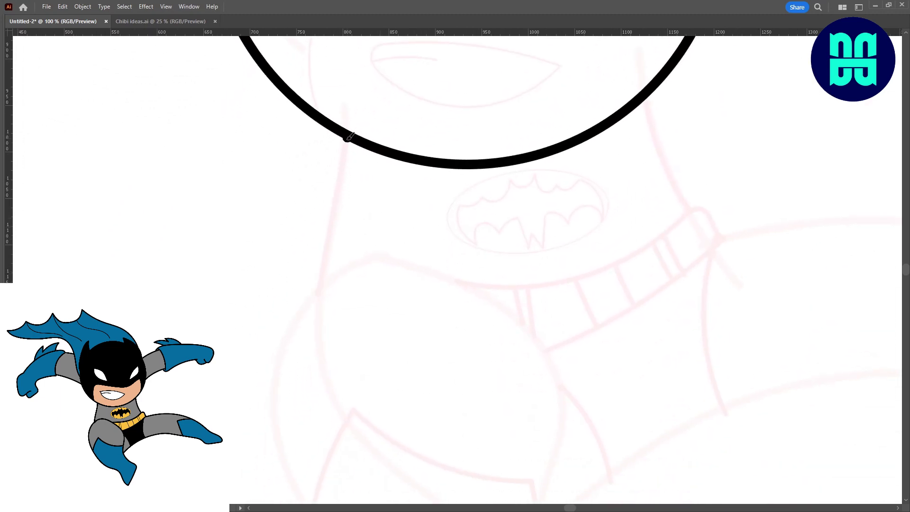
drag(347, 137, 326, 273)
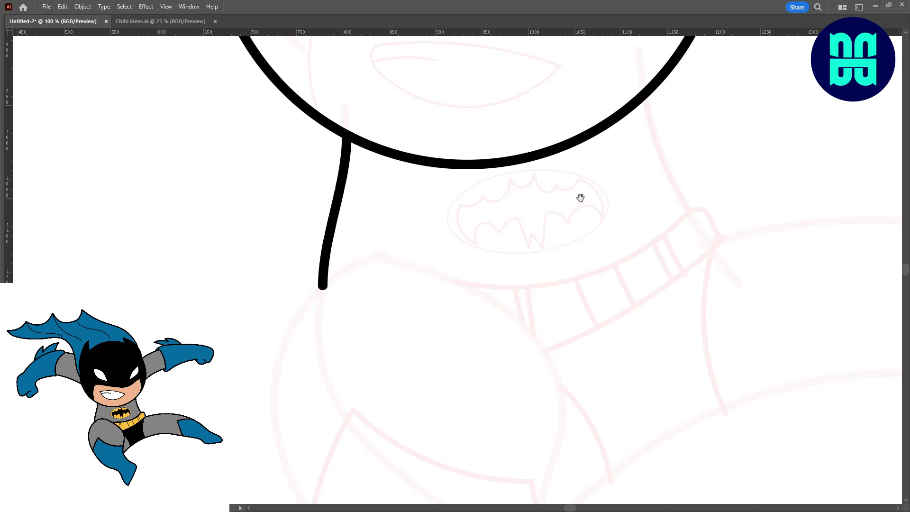
scroll(546, 180, right, 5)
drag(485, 109, 526, 219)
scroll(502, 213, down, 2)
scroll(503, 213, right, 2)
mouse_move(448, 168)
mouse_down()
mouse_move(464, 167)
mouse_move(481, 197)
mouse_up()
Outline the bent leg down to its pointed foot, including the line behind the foot
drag(538, 198, 332, 163)
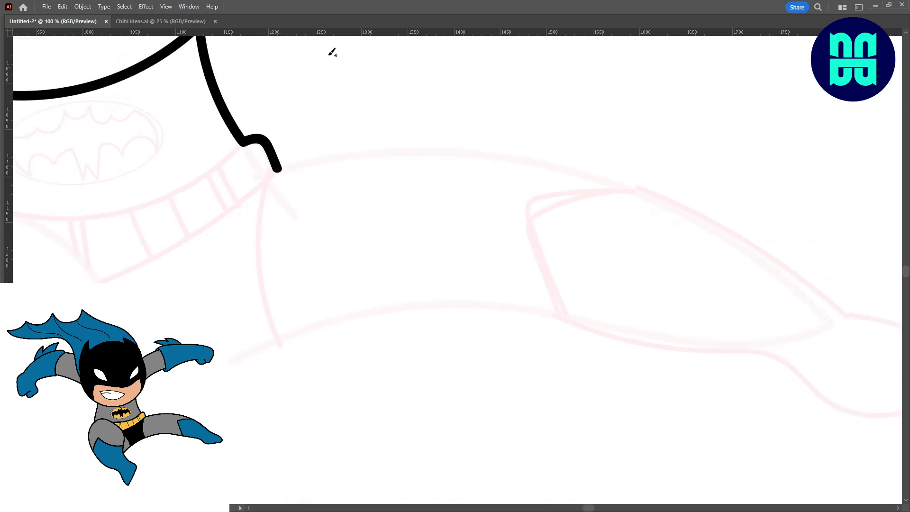
key(ctrl+minus)
mouse_move(172, 266)
mouse_down()
mouse_move(288, 199)
mouse_move(348, 178)
mouse_move(326, 253)
mouse_move(353, 310)
mouse_move(401, 350)
mouse_move(435, 363)
mouse_move(469, 421)
mouse_move(507, 352)
mouse_up()
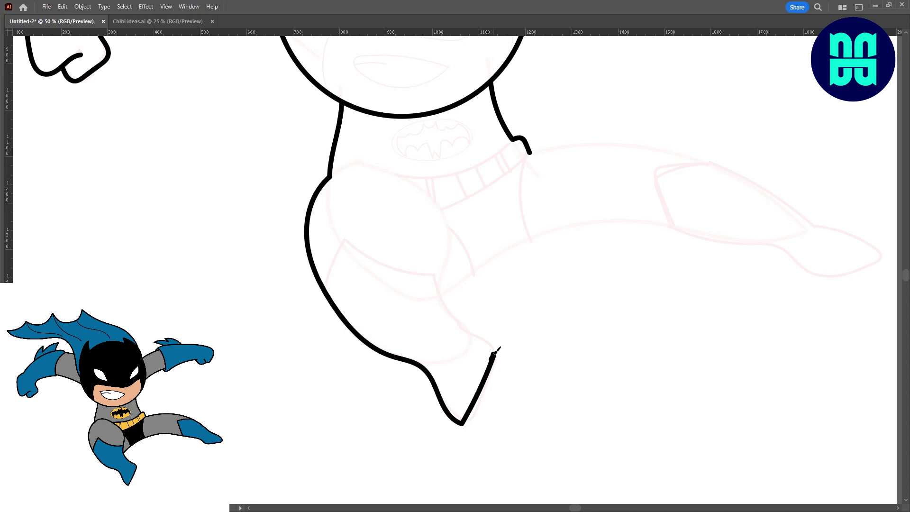
drag(488, 340, 495, 355)
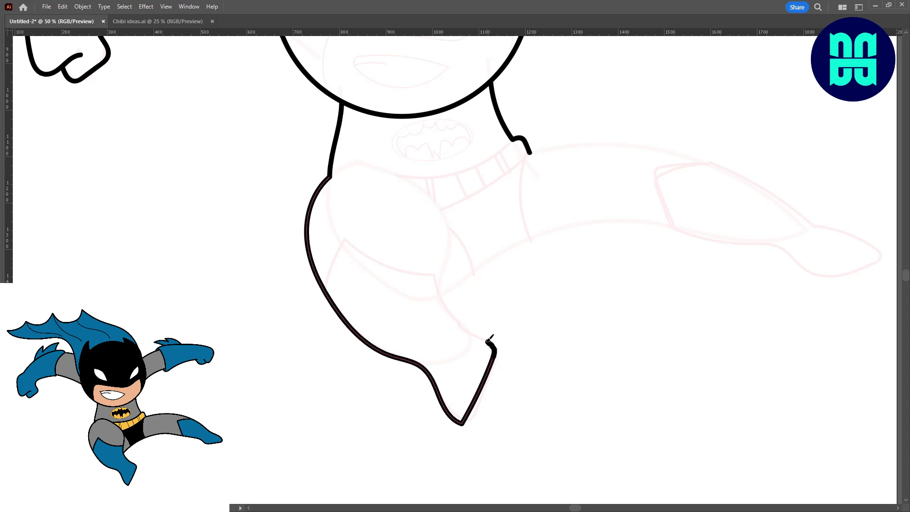
drag(464, 327, 437, 295)
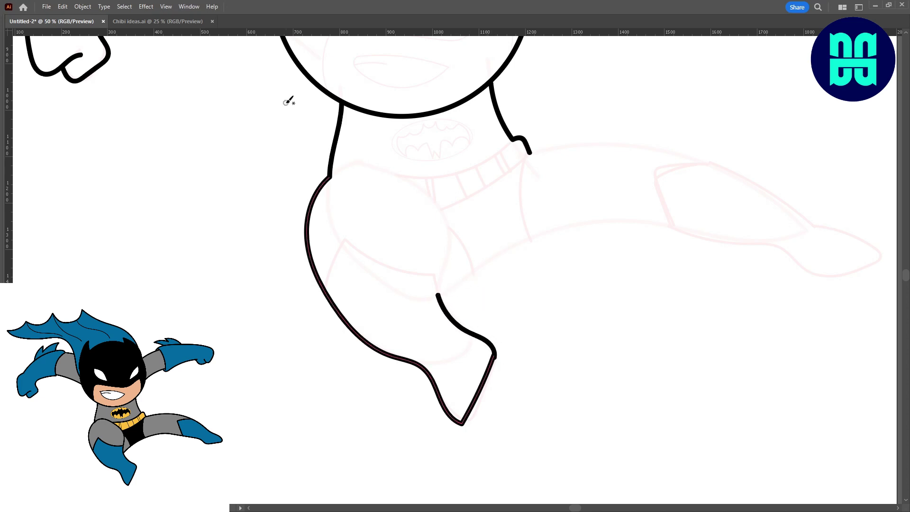
key(ctrl+=)
key(ctrl+z)
mouse_move(391, 219)
mouse_down()
mouse_move(432, 281)
mouse_move(498, 339)
mouse_up()
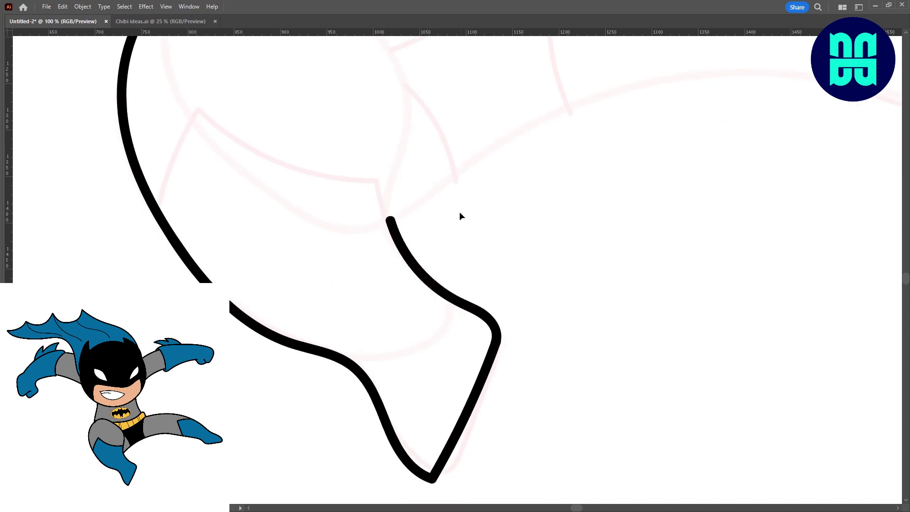
Draw the extended leg's underside curve from the foot
drag(460, 216, 341, 348)
drag(281, 359, 621, 216)
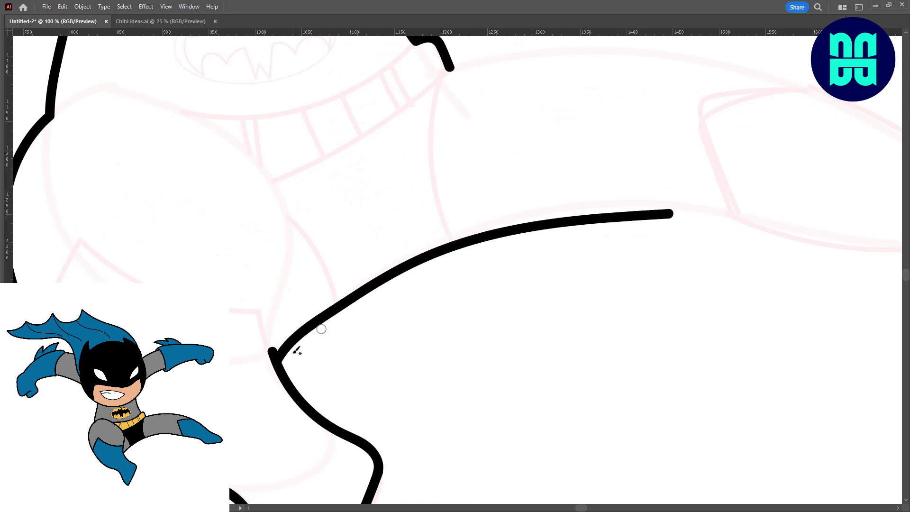
key(ctrl+z)
mouse_move(277, 353)
mouse_down()
mouse_move(629, 202)
mouse_move(735, 217)
mouse_up()
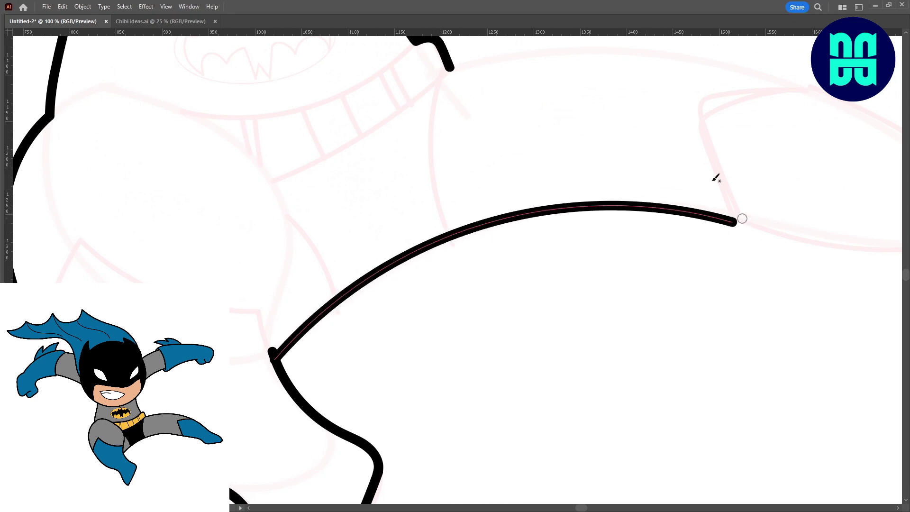
key(ctrl+minus)
key(ctrl+minus)
mouse_move(449, 232)
mouse_down()
mouse_move(661, 331)
mouse_move(512, 274)
mouse_up()
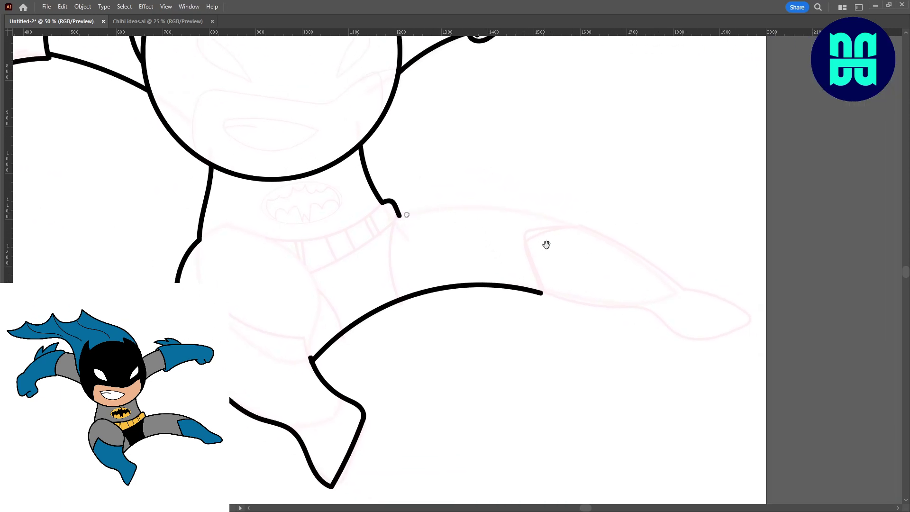
drag(546, 245, 463, 226)
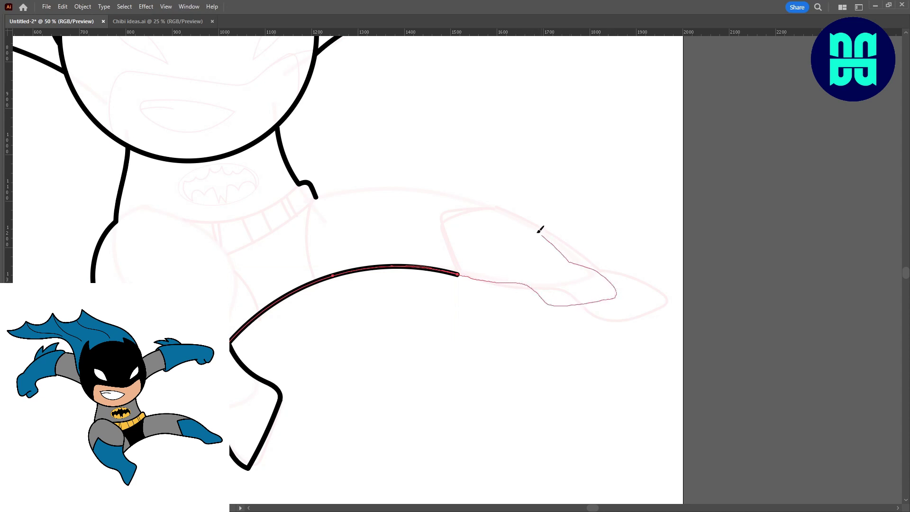
drag(344, 192, 458, 274)
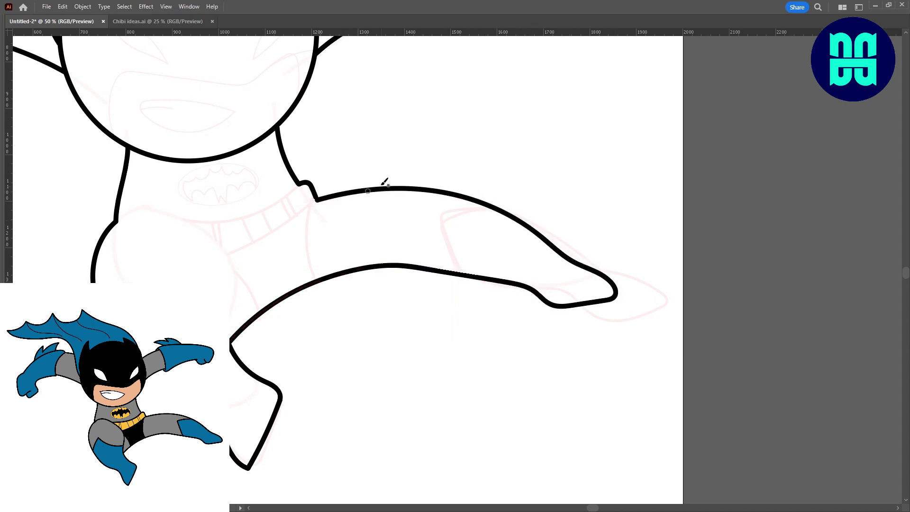
scroll(378, 90, down, 3)
scroll(378, 90, up, 5)
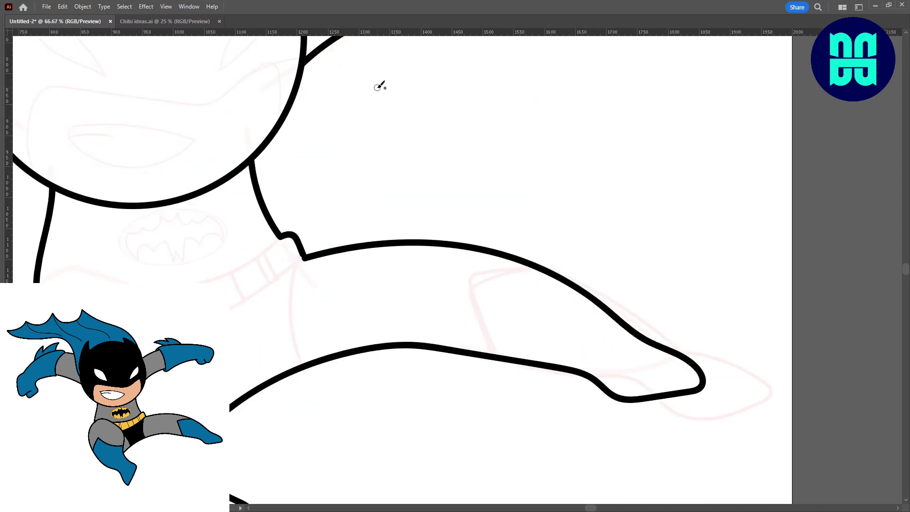
scroll(362, 192, up, 3)
drag(406, 180, 319, 237)
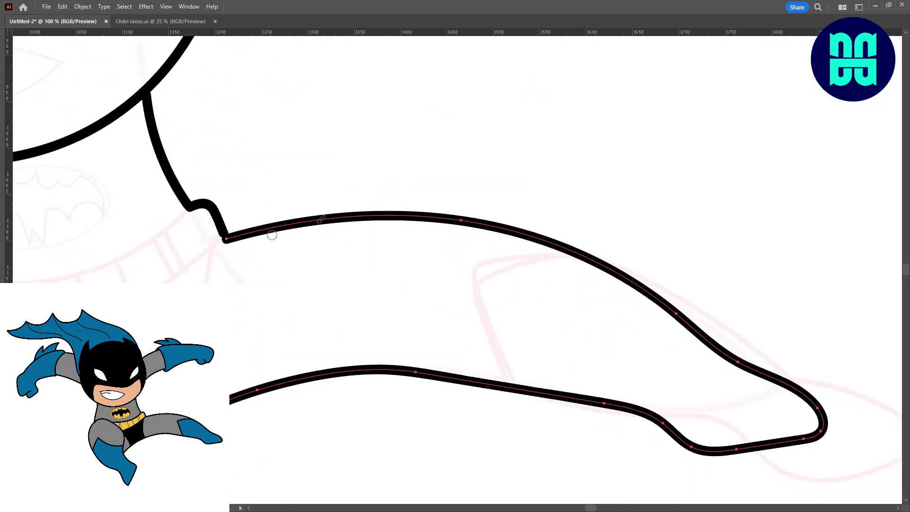
key(ctrl+shift+a)
scroll(257, 48, down, 2)
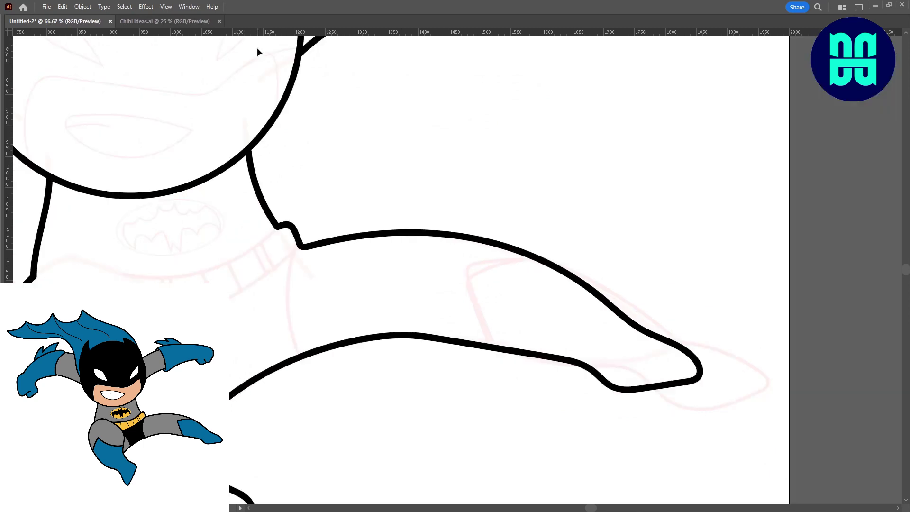
scroll(257, 47, down, 3)
scroll(224, 43, up, 4)
scroll(363, 203, down, 3)
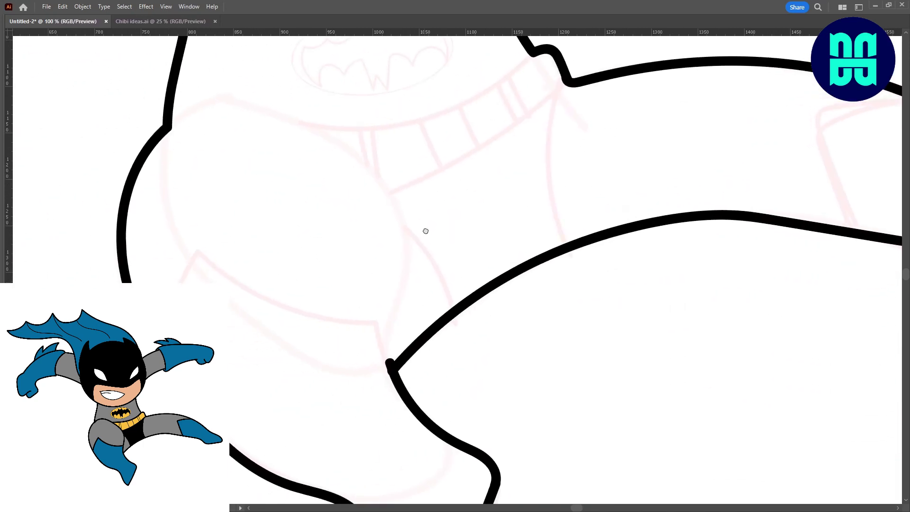
scroll(364, 82, down, 2)
scroll(367, 75, down, 2)
scroll(363, 83, up, 2)
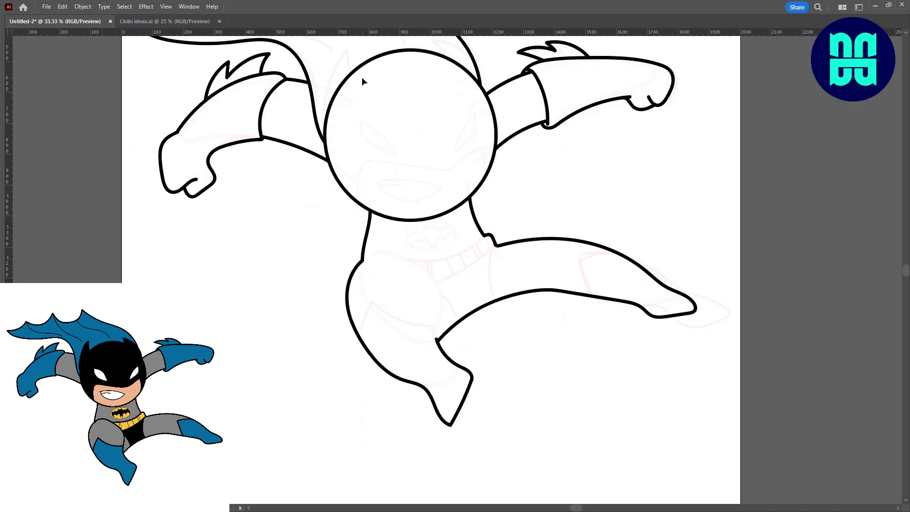
scroll(363, 305, up, 1)
mouse_move(363, 304)
mouse_down()
mouse_move(252, 321)
mouse_move(235, 278)
mouse_up()
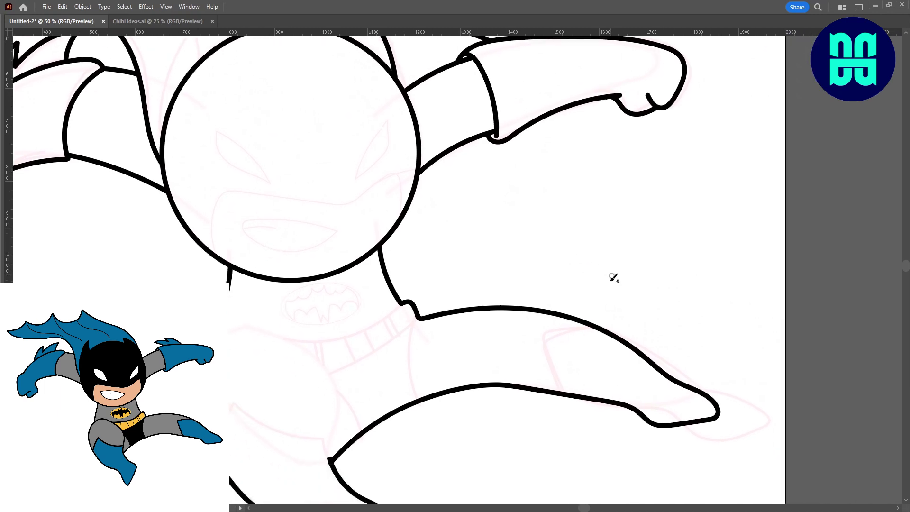
key(Tab)
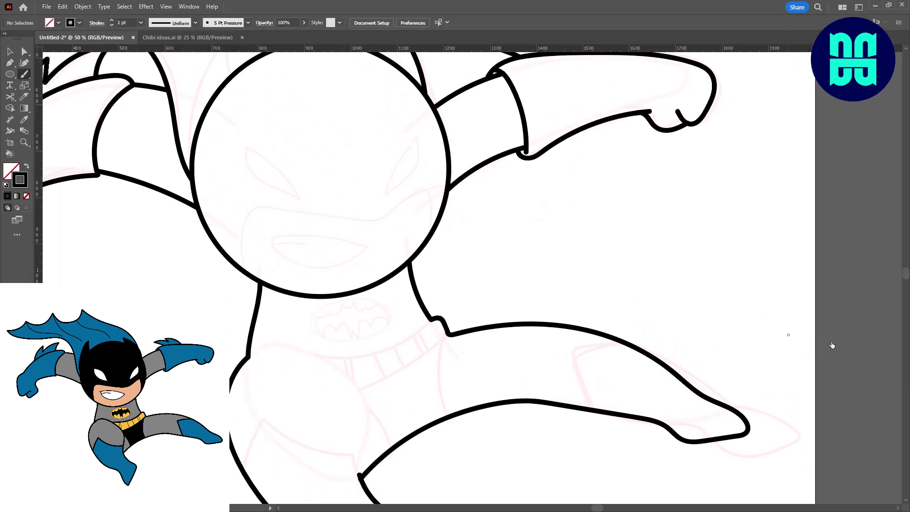
scroll(473, 217, up, 1)
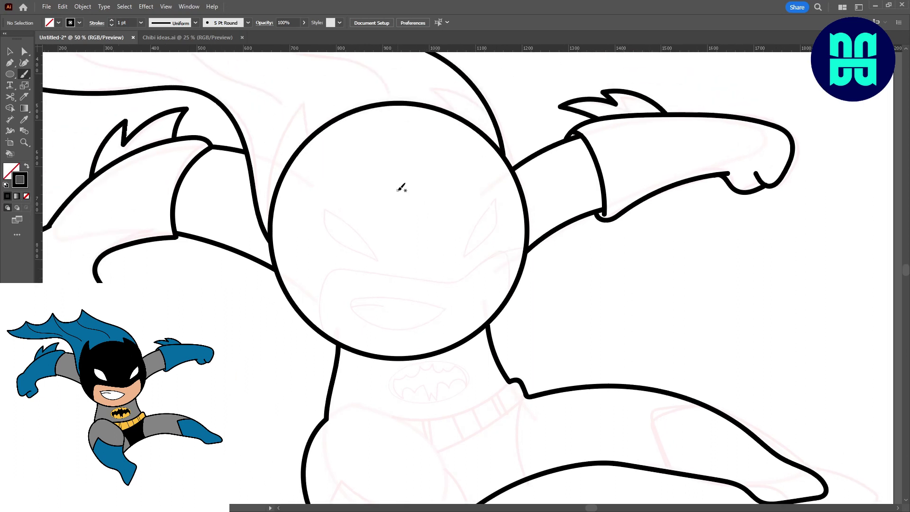
scroll(400, 187, up, 1)
Ink the cowl's lower edge across the face and down the right cheek
scroll(418, 260, up, 1)
drag(377, 283, 408, 267)
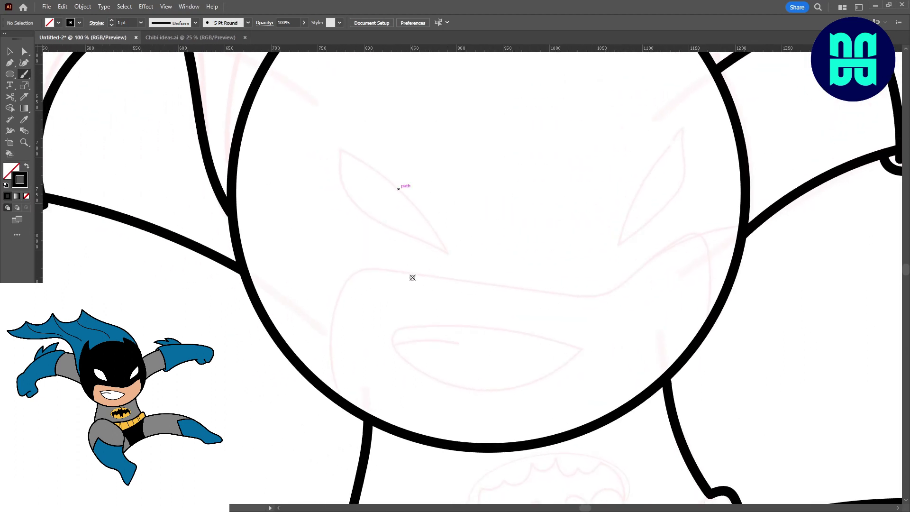
key(Tab)
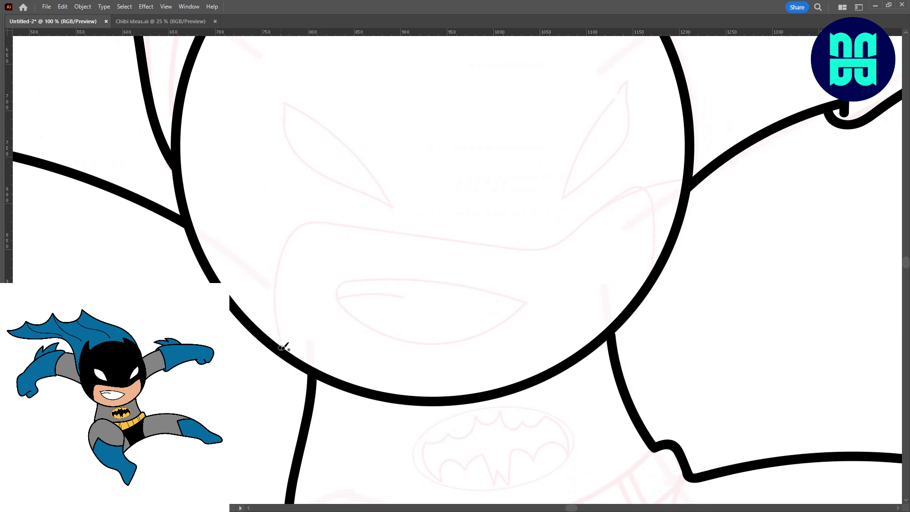
mouse_move(283, 335)
mouse_down()
mouse_move(283, 260)
mouse_move(327, 223)
mouse_move(525, 247)
mouse_move(588, 221)
mouse_move(645, 181)
mouse_move(656, 235)
mouse_up()
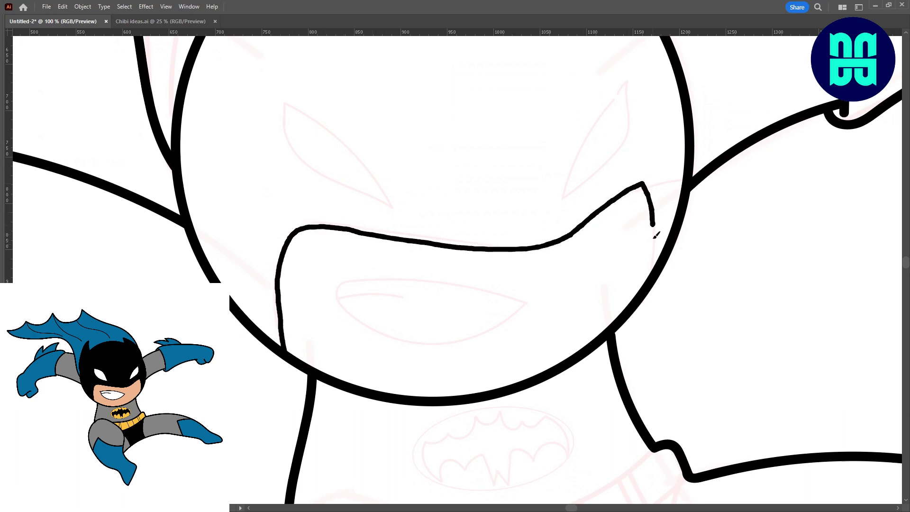
drag(647, 283, 649, 281)
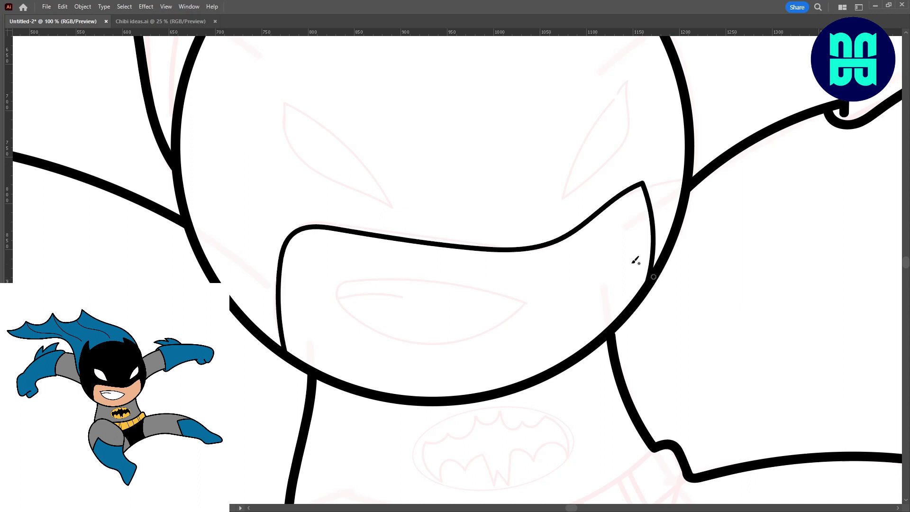
Ink the open grinning mouth outline and the line inside it
mouse_move(366, 292)
mouse_down()
mouse_move(381, 284)
mouse_move(386, 315)
mouse_move(460, 329)
mouse_move(525, 307)
mouse_move(548, 287)
mouse_up()
drag(352, 274, 481, 273)
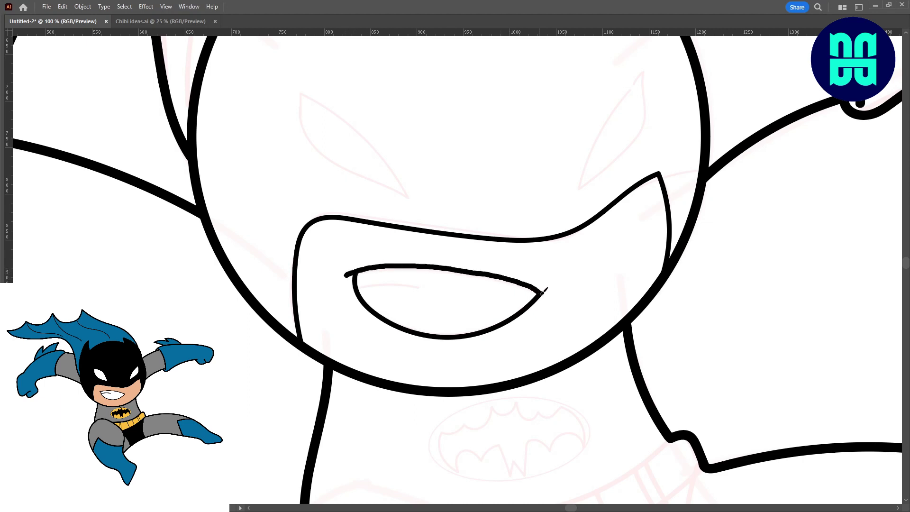
drag(545, 291, 546, 290)
drag(358, 290, 429, 287)
Trace the right eye's sketch line, undoing the misdrawn stroke
drag(474, 150, 377, 228)
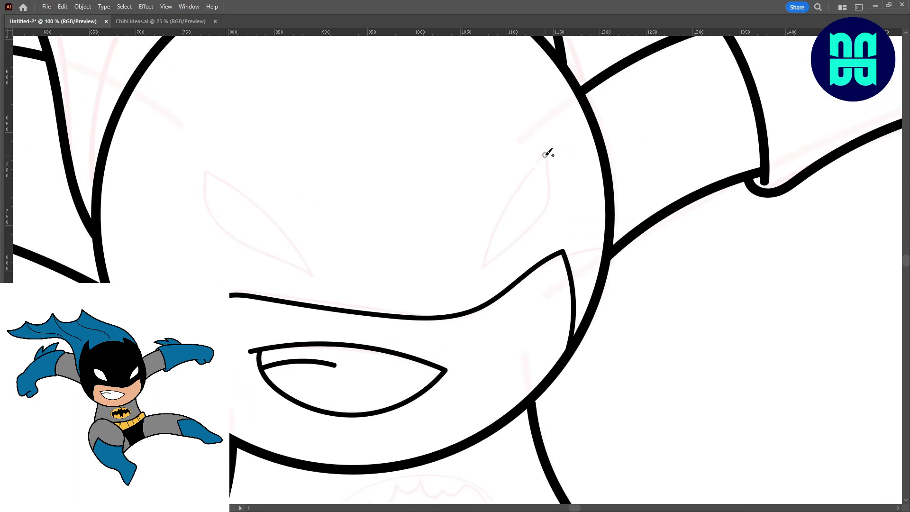
mouse_move(546, 154)
mouse_down()
mouse_move(520, 184)
mouse_move(491, 256)
mouse_move(557, 203)
mouse_move(547, 155)
mouse_move(482, 256)
mouse_move(548, 212)
mouse_up()
key(ctrl+z)
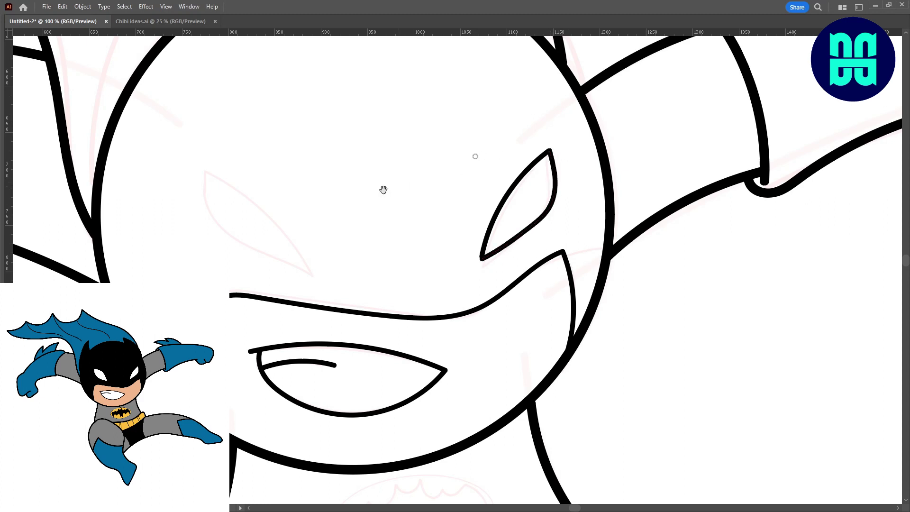
Ink the left eye's lower and upper curves, then fit the whole artboard in view
scroll(346, 216, left, 5)
drag(348, 189, 454, 290)
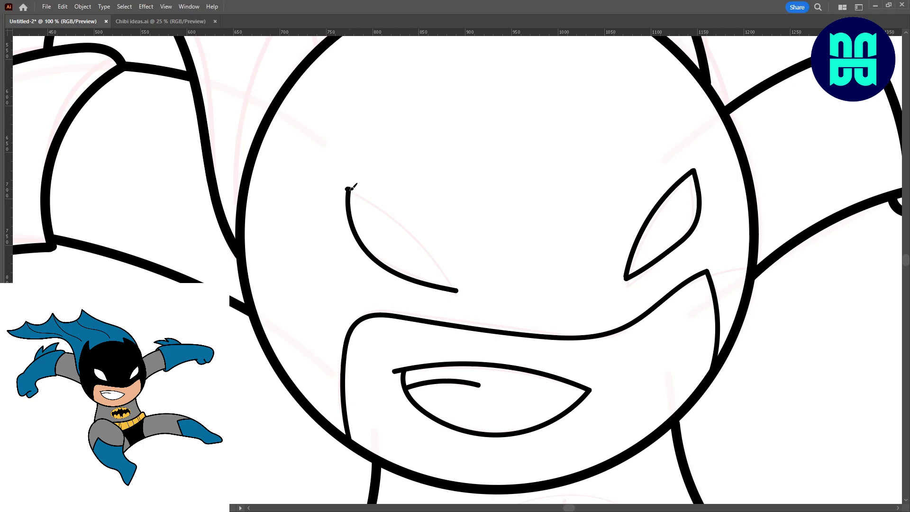
mouse_move(352, 187)
mouse_down()
mouse_move(407, 198)
mouse_move(455, 277)
mouse_up()
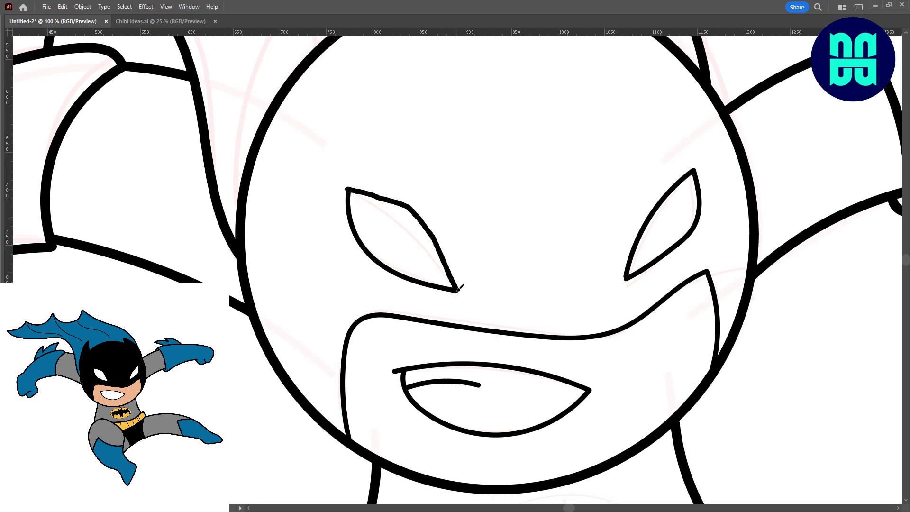
key(ctrl+0)
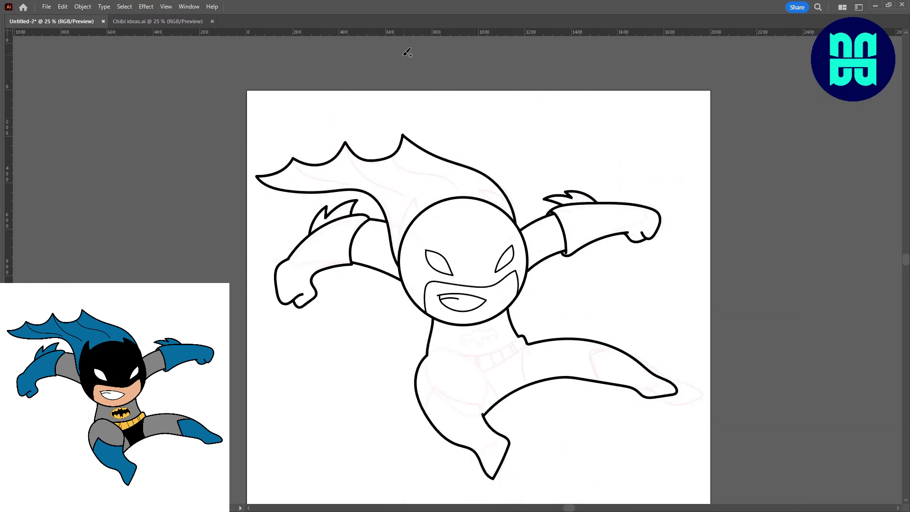
Ink the left pointed bat ear from the head up to its tip, redrawing it after one undo
key(ctrl+minus)
key(ctrl+1)
scroll(403, 55, up, 2)
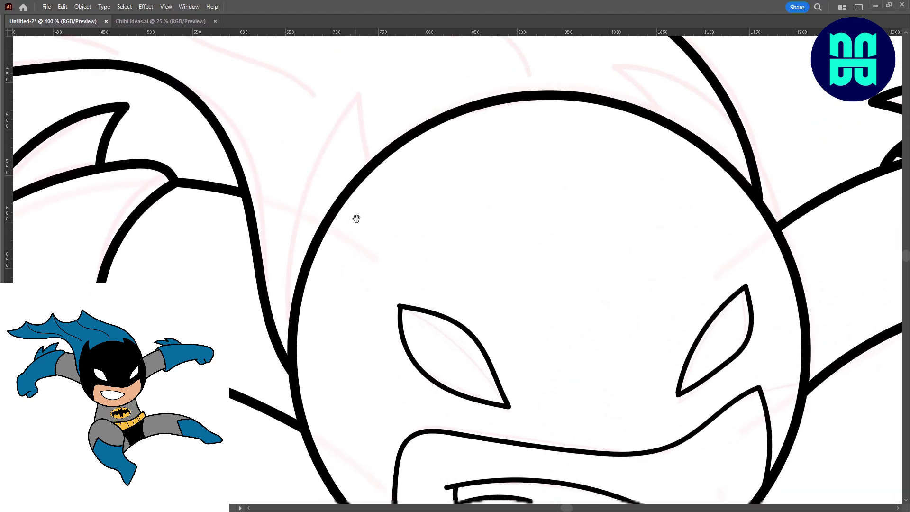
drag(356, 219, 355, 249)
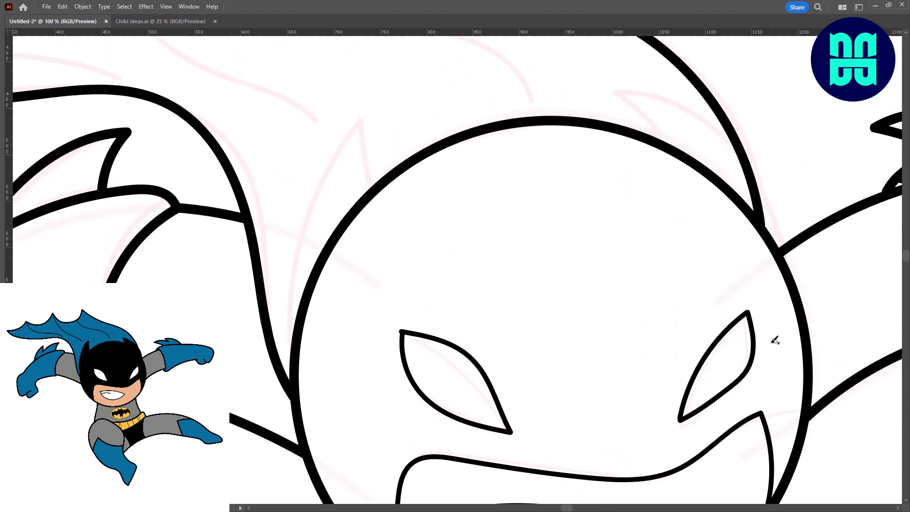
key(Tab)
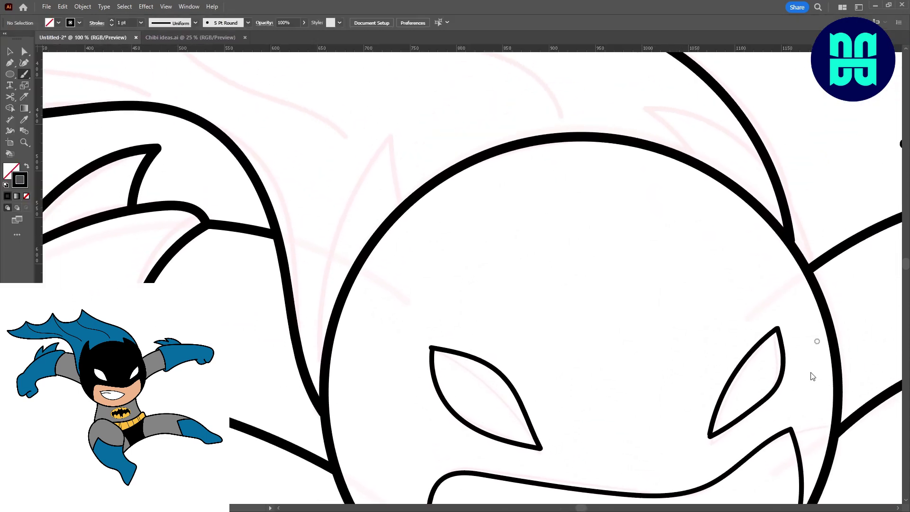
key(Tab)
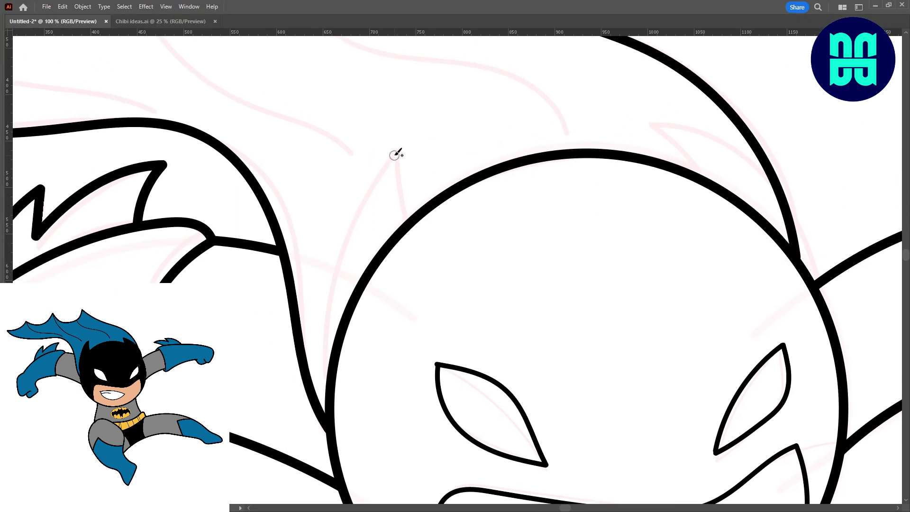
drag(395, 154, 337, 363)
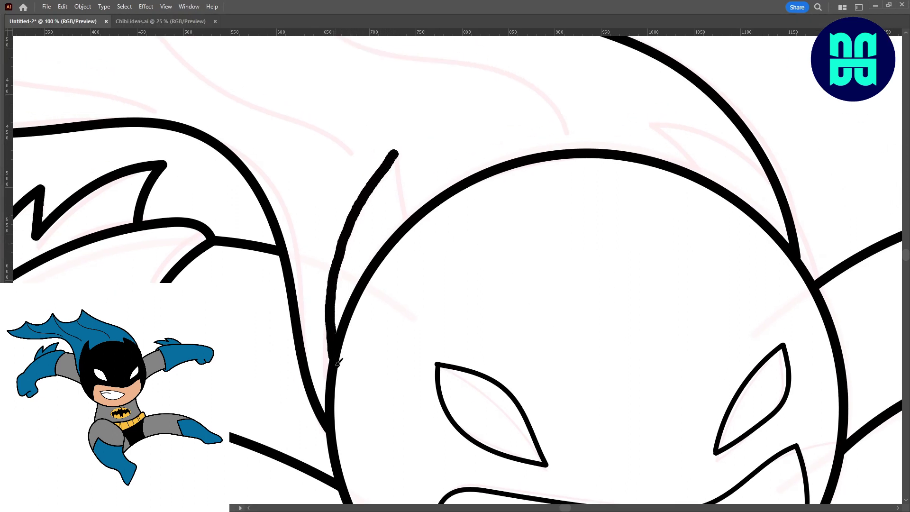
key(ctrl+z)
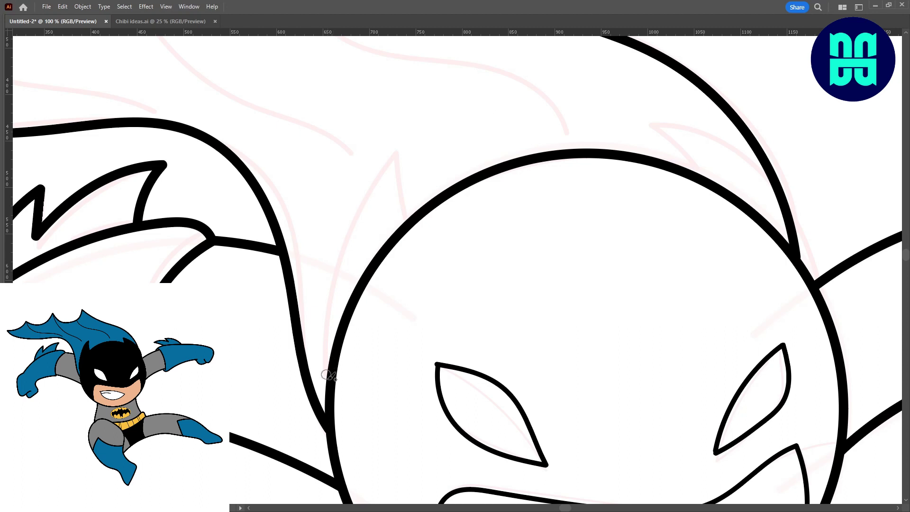
drag(330, 378, 402, 210)
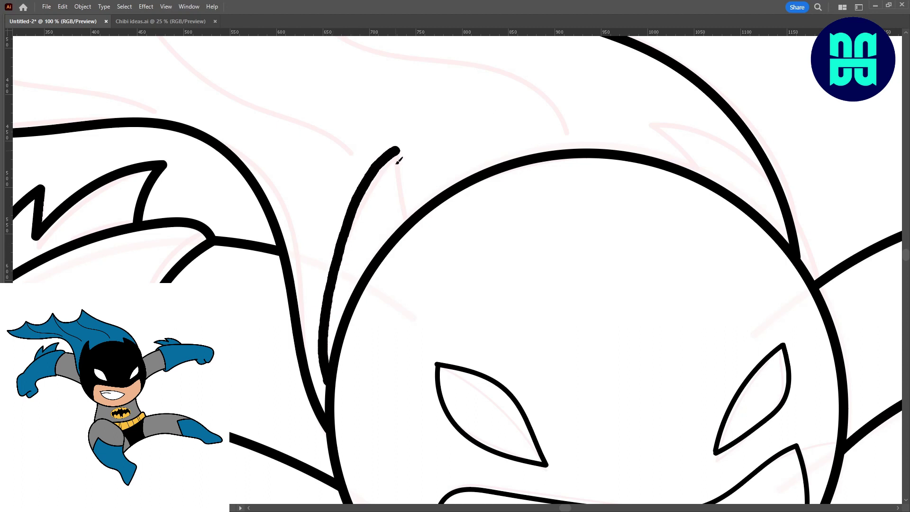
Ink the right pointed bat ear along the sketch
scroll(557, 189, right, 5)
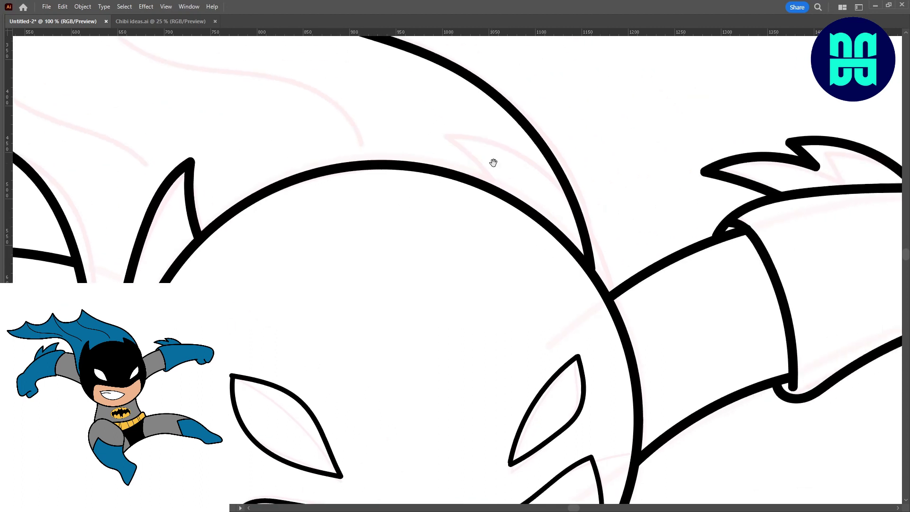
drag(459, 136, 473, 179)
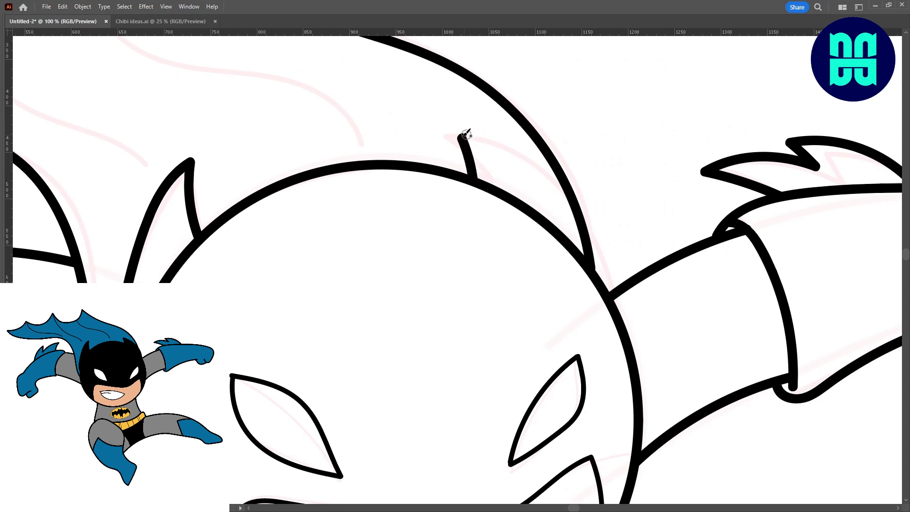
mouse_move(465, 134)
mouse_down()
mouse_move(512, 152)
mouse_move(566, 192)
mouse_move(596, 234)
mouse_move(608, 297)
mouse_up()
scroll(542, 76, down, 5)
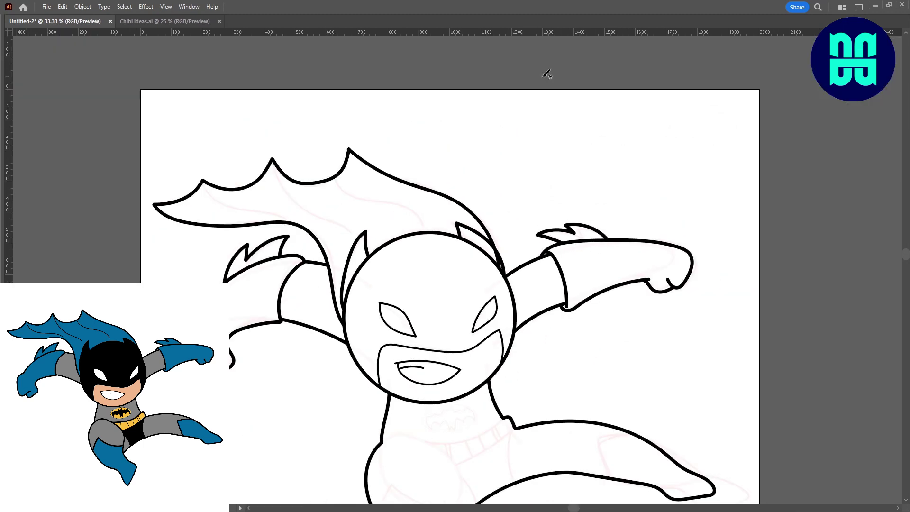
scroll(543, 75, up, 5)
drag(390, 242, 333, 206)
scroll(333, 205, up, 1)
scroll(334, 206, right, 1)
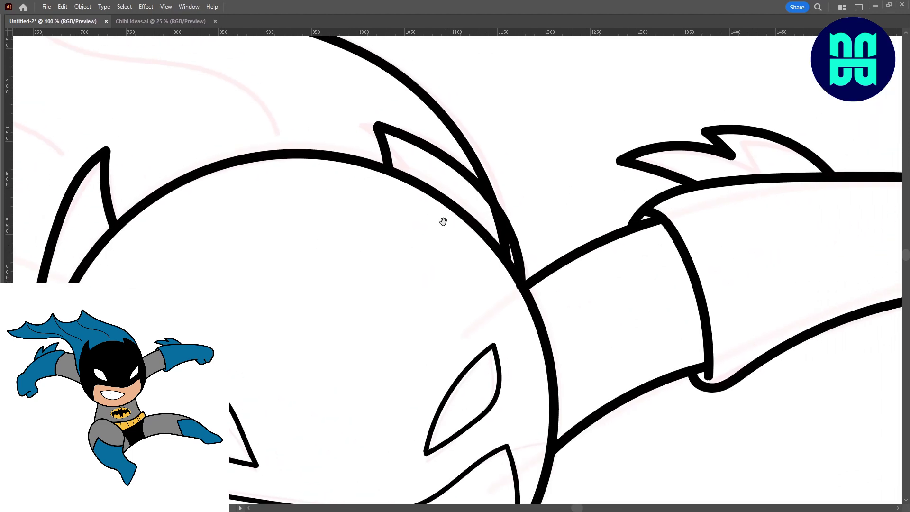
Trim the right ear spike and delete the head-circle arc overlapping the right ear
drag(483, 216, 498, 215)
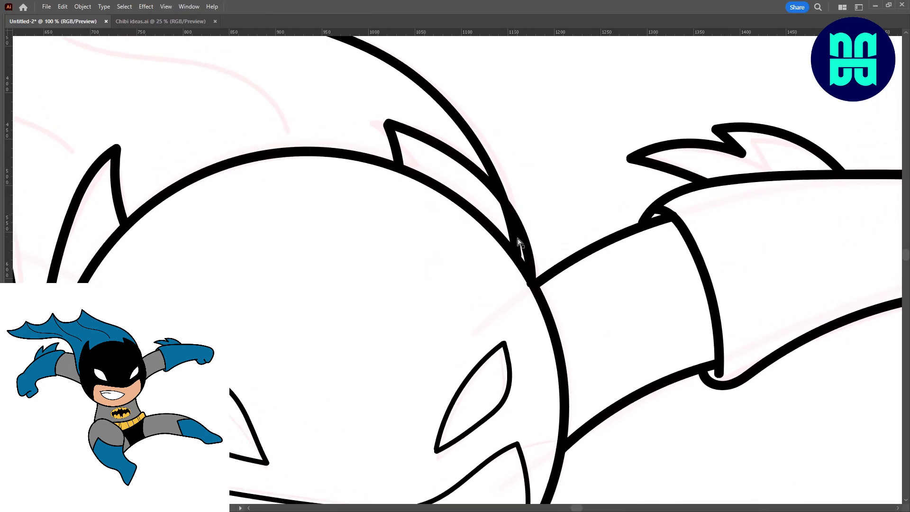
click(495, 175)
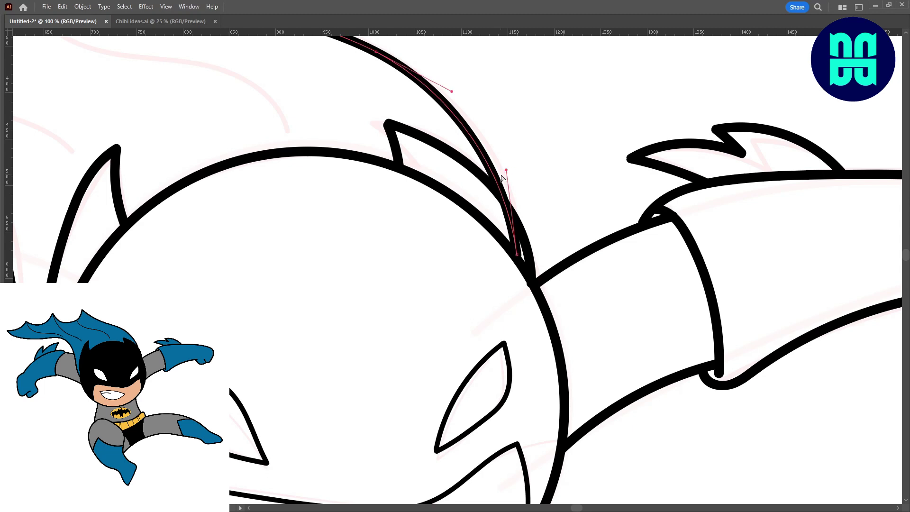
click(502, 195)
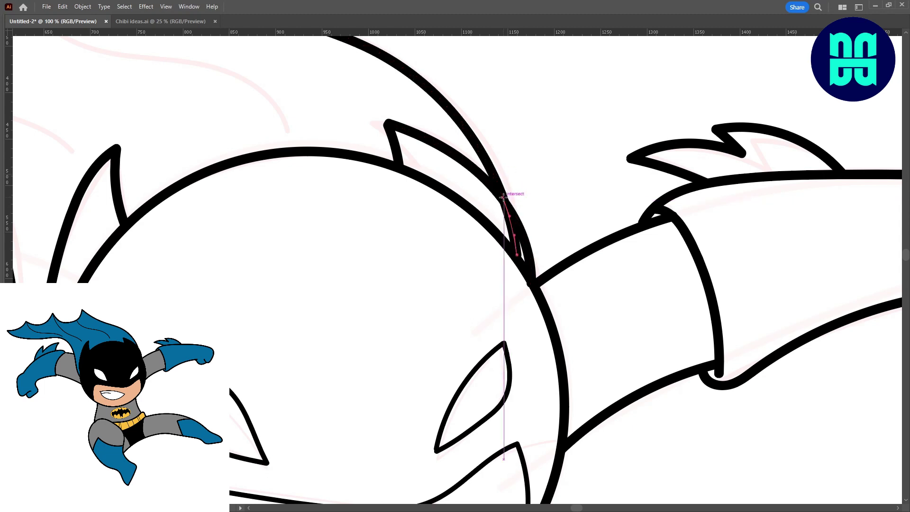
click(502, 197)
ctrl+click(533, 191)
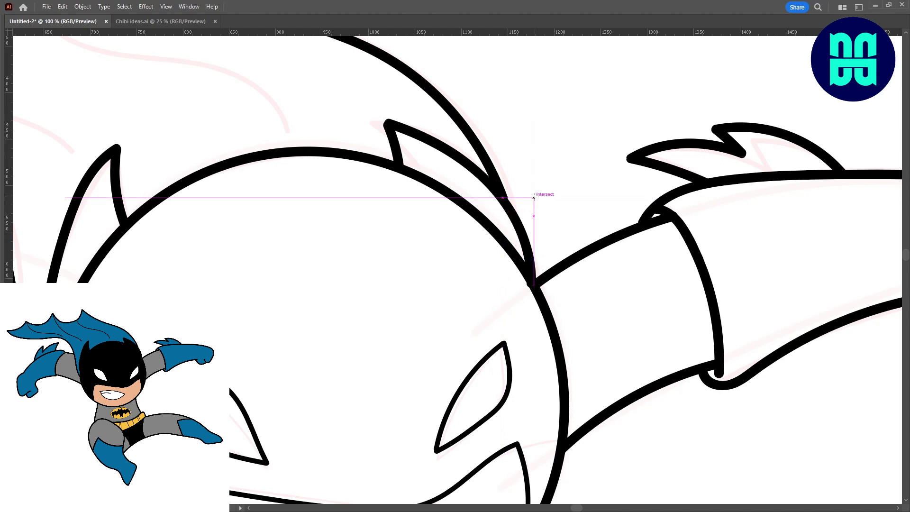
click(519, 260)
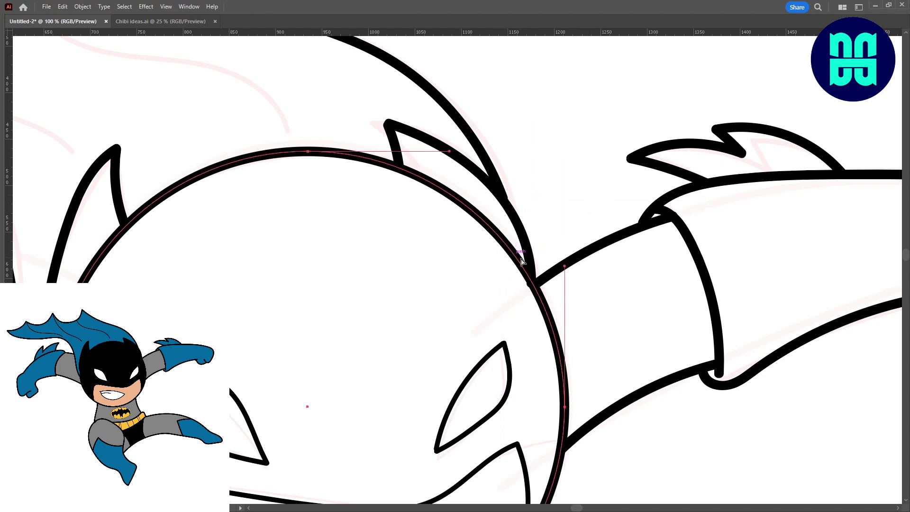
click(399, 167)
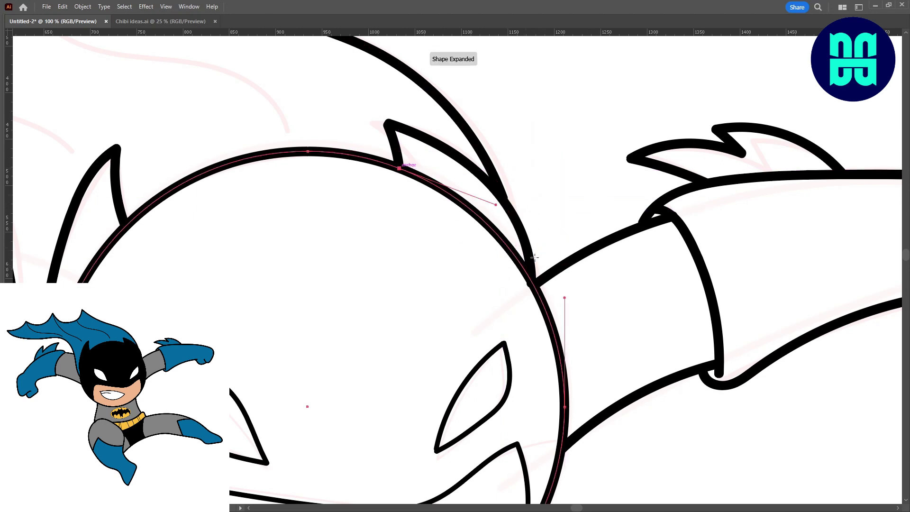
click(534, 281)
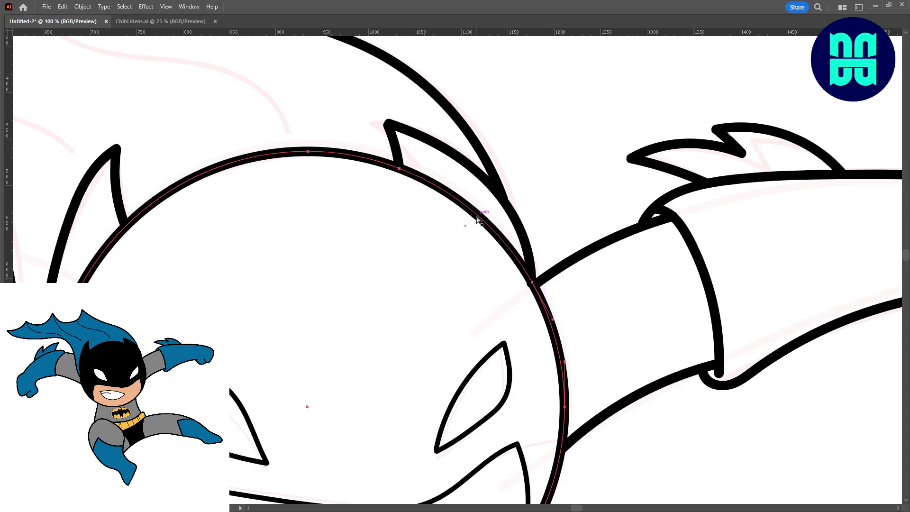
key(Delete)
Cut the head circle and left ear line where they meet, undoing an accidental deletion
scroll(409, 258, left, 10)
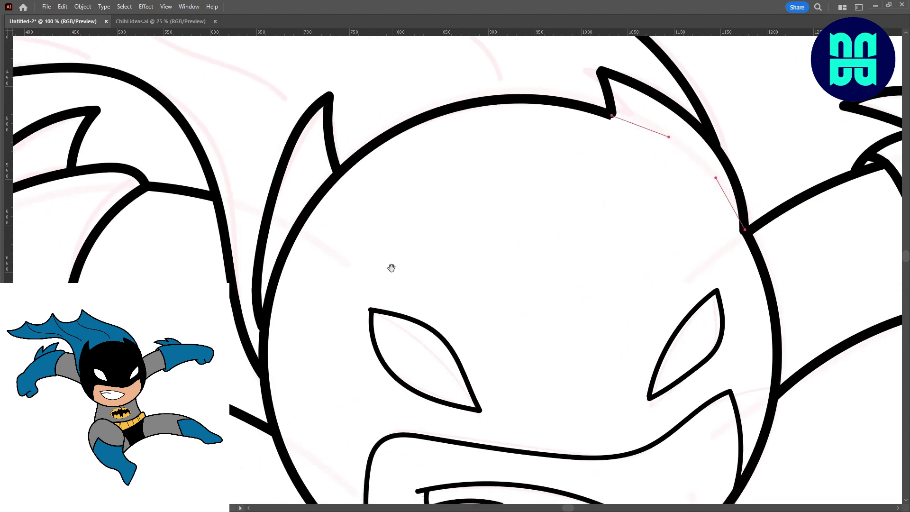
scroll(390, 266, down, 3)
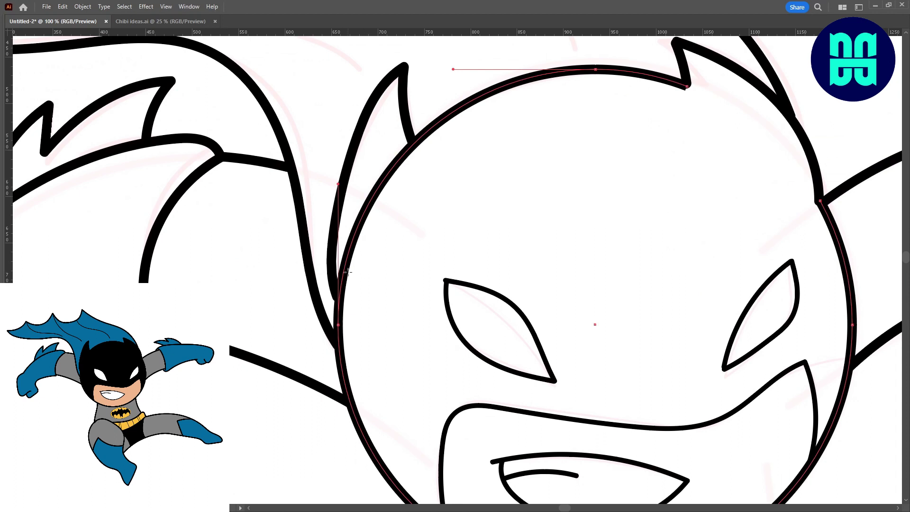
click(340, 297)
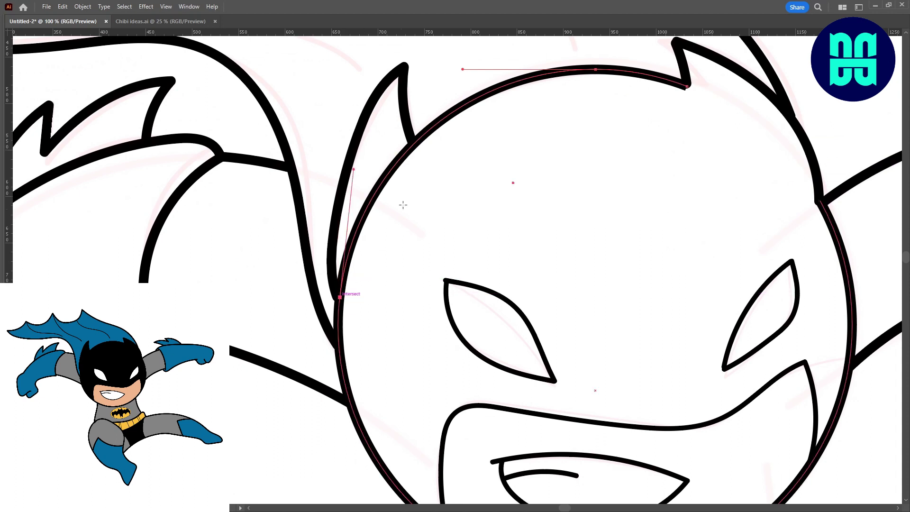
click(412, 144)
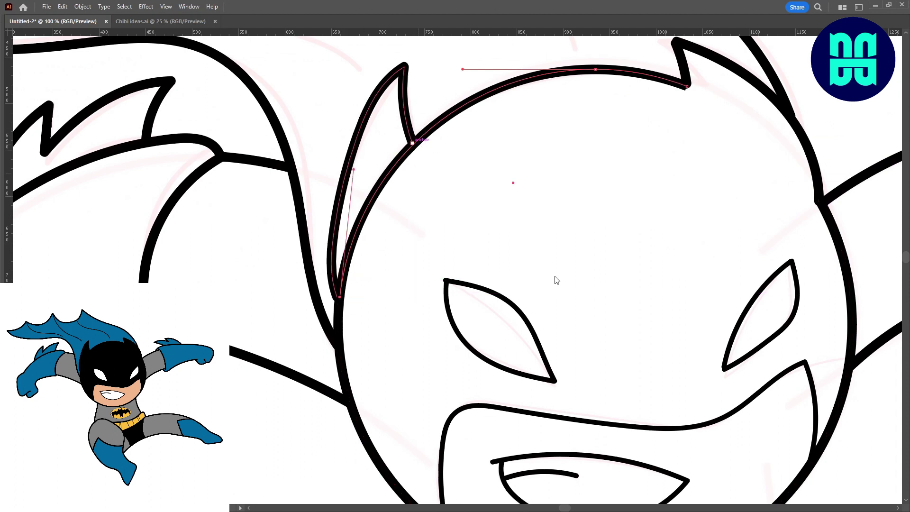
click(412, 142)
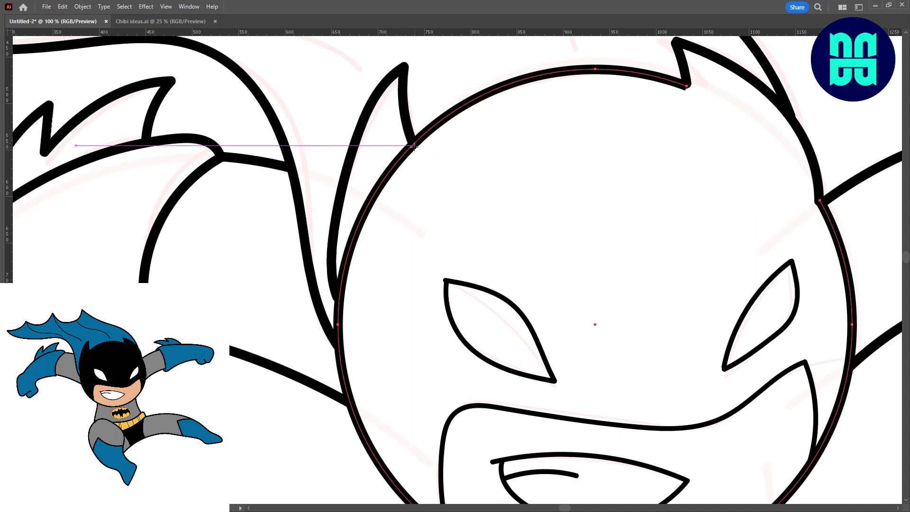
click(413, 145)
key(Delete)
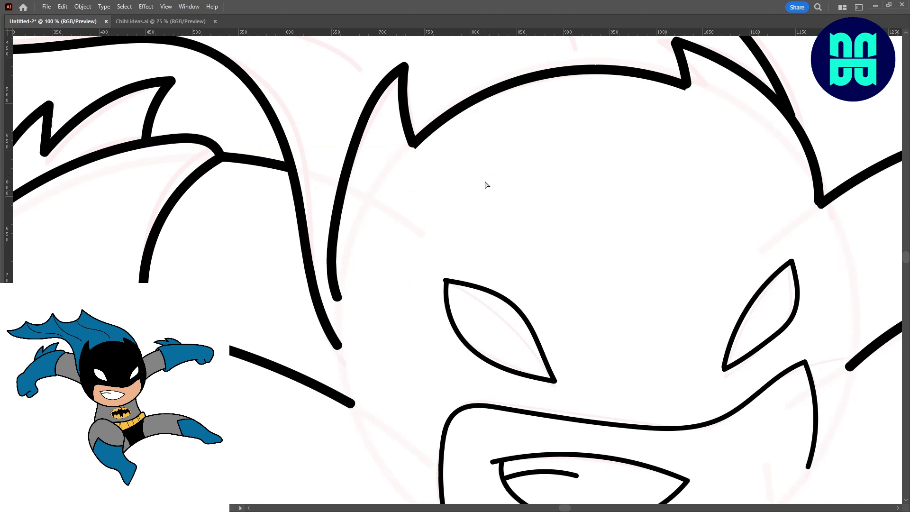
key(ctrl+z)
Select the head outline near the gap beside the left ear
scroll(426, 101, down, 1)
scroll(425, 99, down, 2)
scroll(426, 103, up, 3)
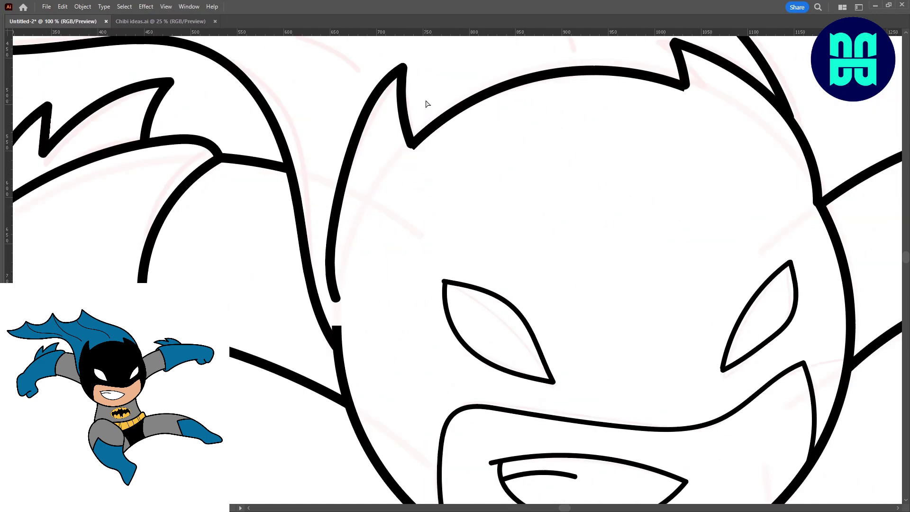
scroll(426, 104, up, 3)
scroll(349, 242, down, 2)
scroll(397, 321, left, 3)
click(432, 318)
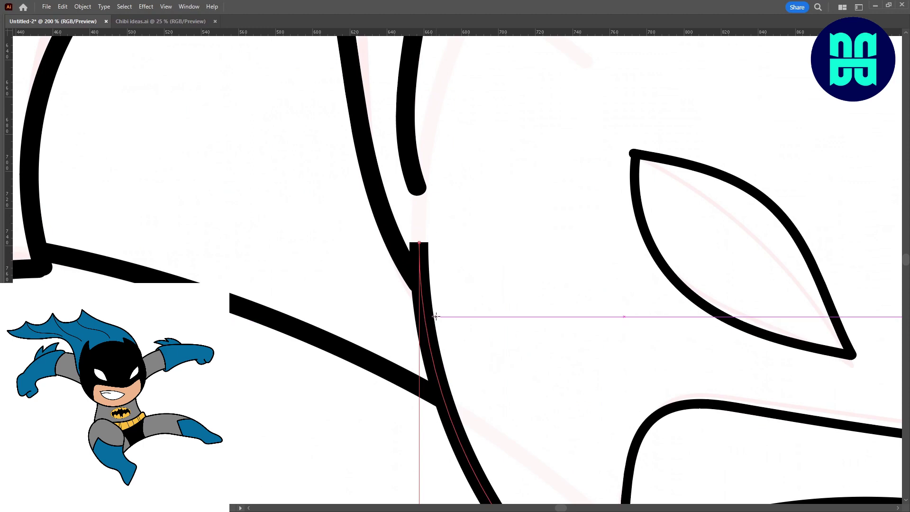
Delete the short stray segment at the head's left-side gap
click(420, 279)
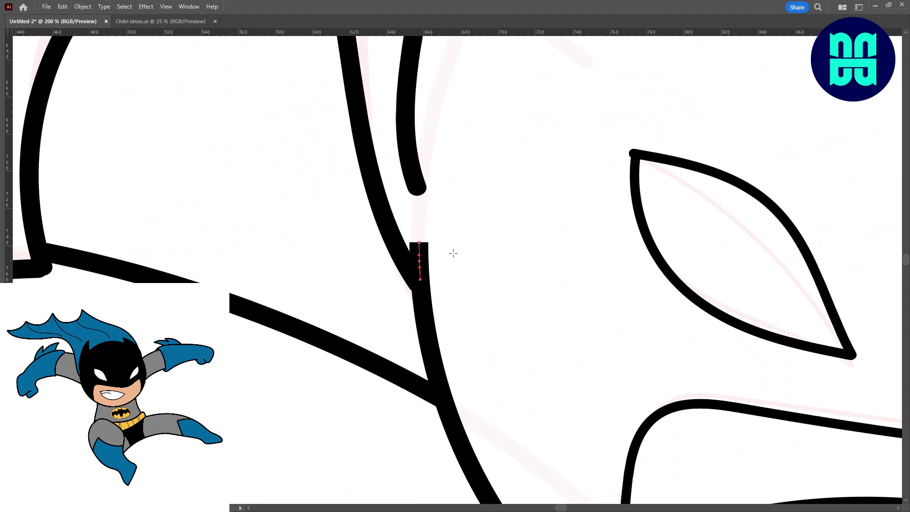
key(Delete)
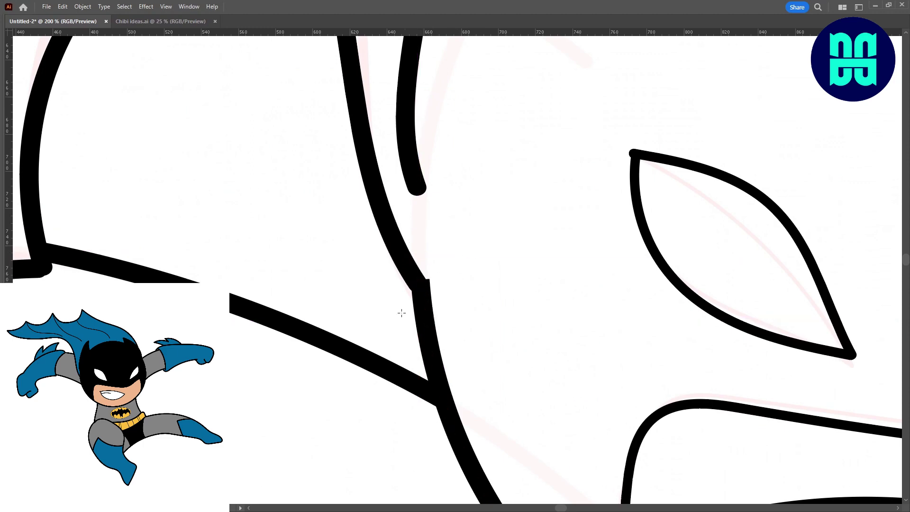
scroll(346, 200, down, 4)
scroll(344, 196, down, 3)
scroll(344, 196, down, 1)
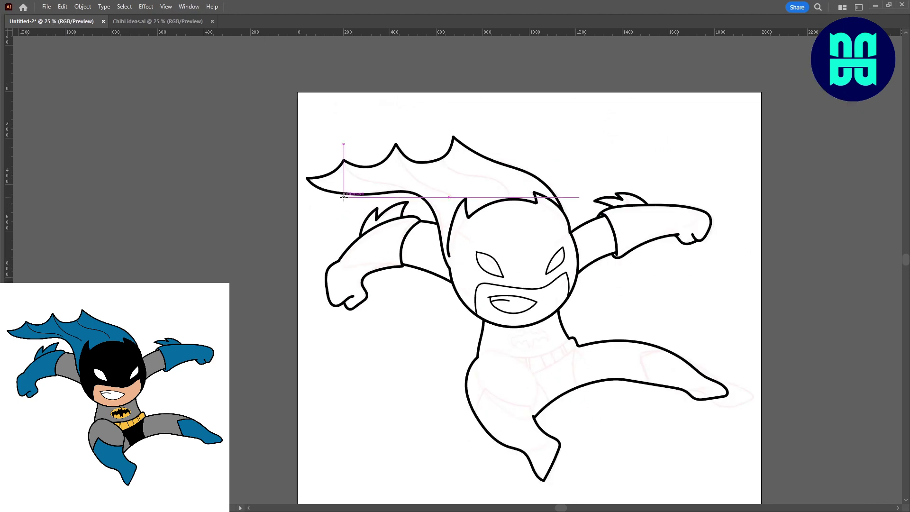
scroll(344, 196, up, 2)
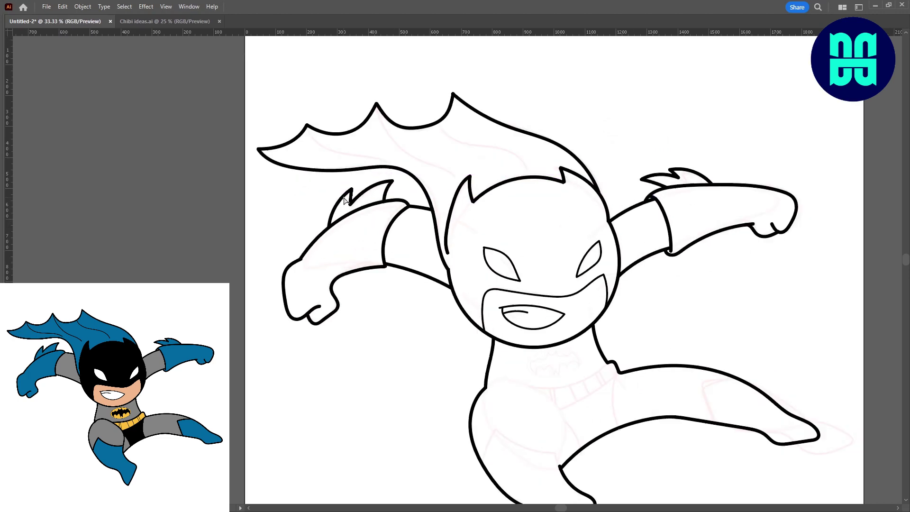
scroll(345, 197, up, 3)
scroll(344, 197, up, 2)
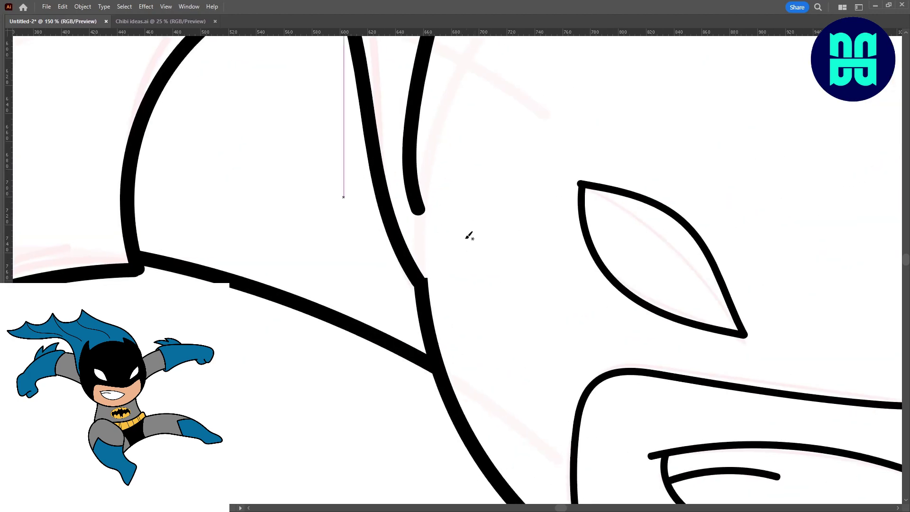
Try several joining strokes from the ear line down the head side, undoing each
drag(417, 208, 423, 259)
key(ctrl+z)
drag(416, 208, 422, 242)
key(ctrl+z)
drag(416, 208, 422, 289)
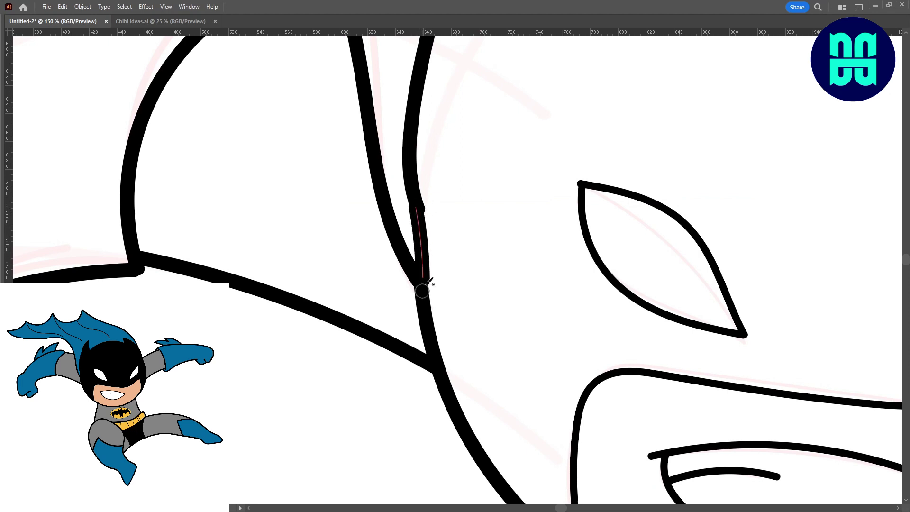
key(ctrl+z)
Draw a stroke bridging the gap from the head side up to the left ear line
click(427, 323)
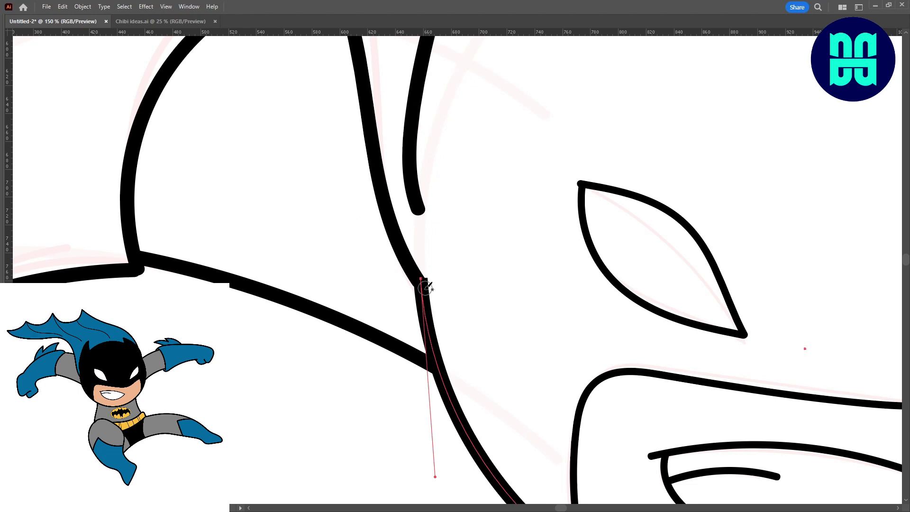
drag(425, 287, 417, 205)
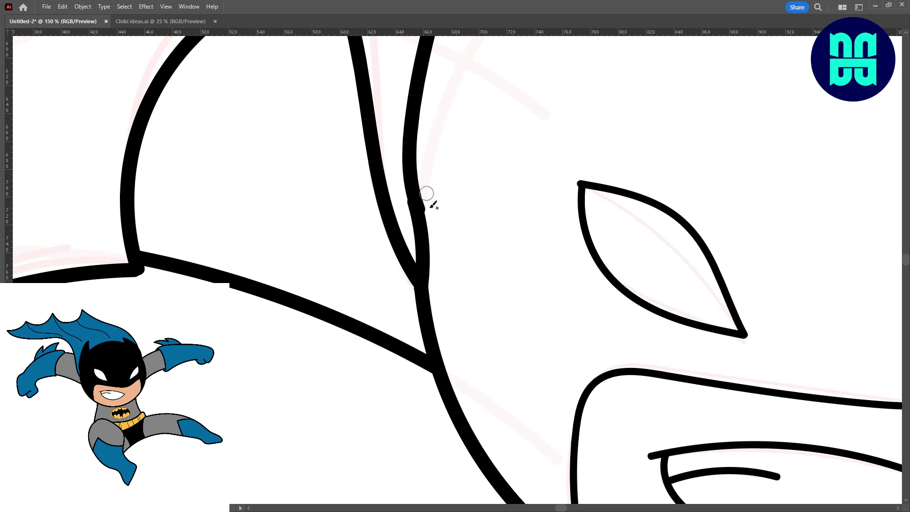
key(ctrl+z)
drag(421, 292, 429, 248)
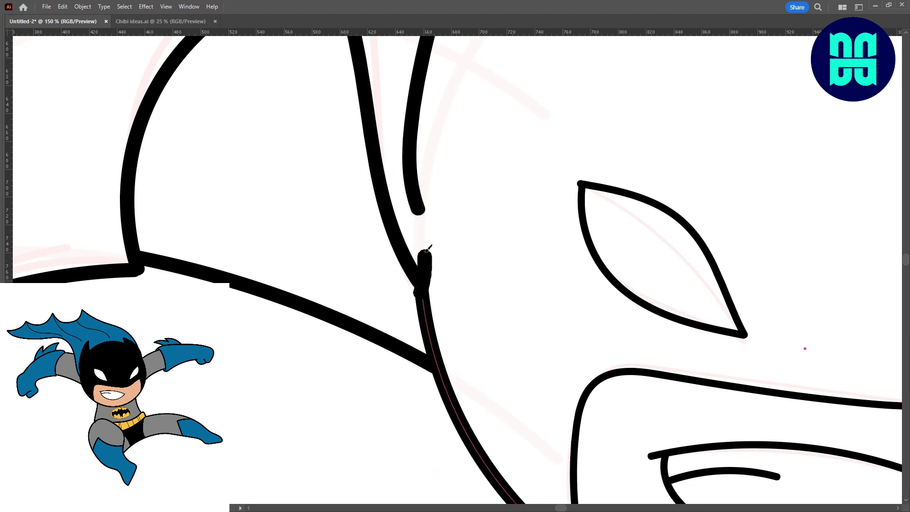
key(ctrl+z)
drag(425, 302, 420, 201)
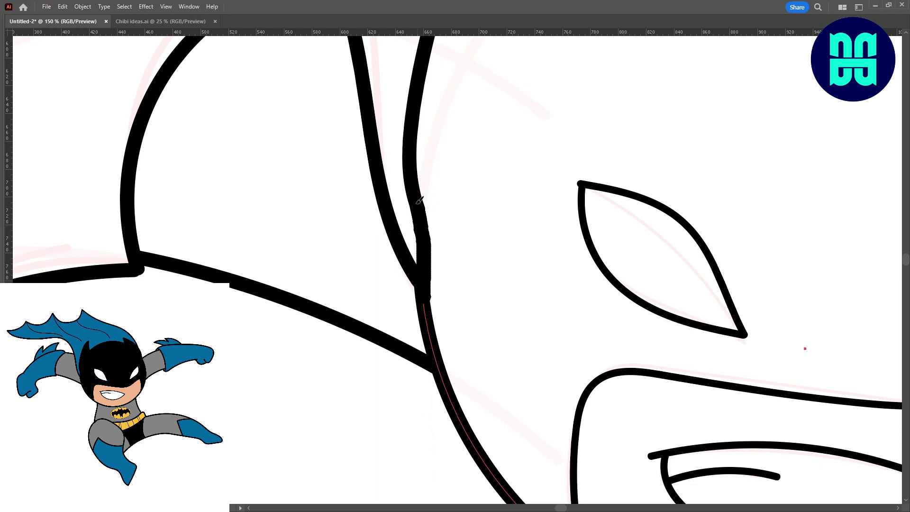
scroll(457, 63, down, 2)
scroll(459, 55, down, 2)
Undo the stray stroke linking the head to the right ear and frame the cape
scroll(458, 56, down, 1)
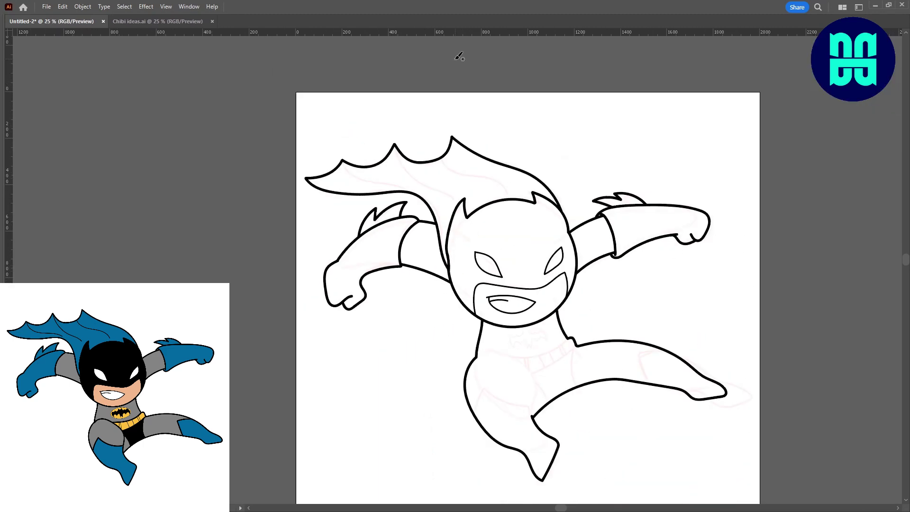
key(ctrl+z)
key(ctrl+plus)
key(Tab)
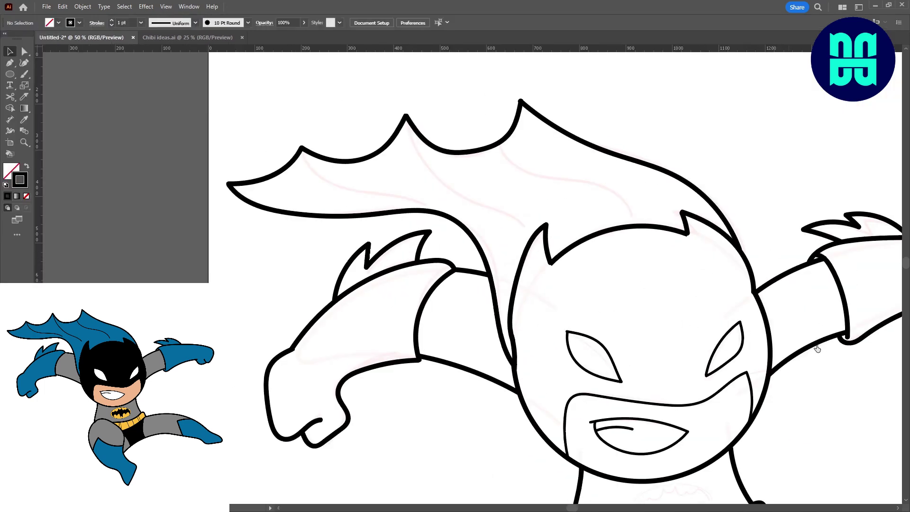
drag(519, 182, 489, 212)
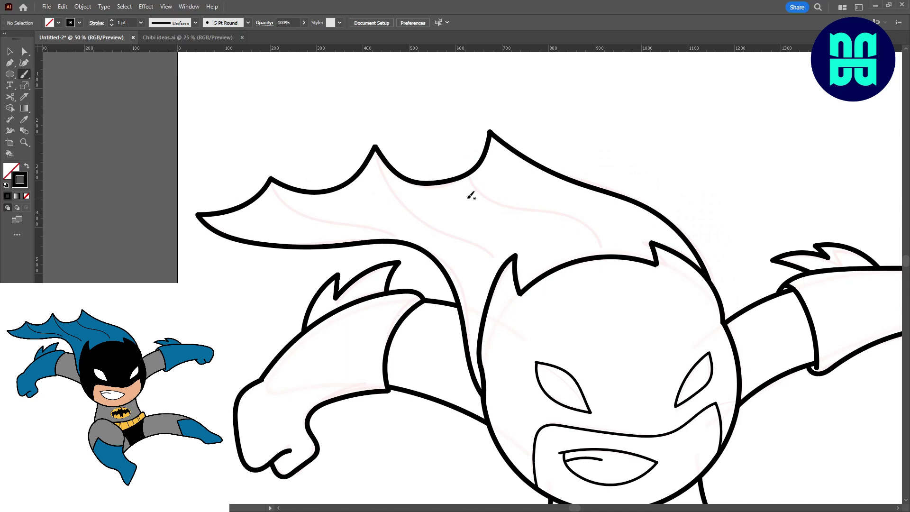
key(Tab)
drag(464, 177, 435, 176)
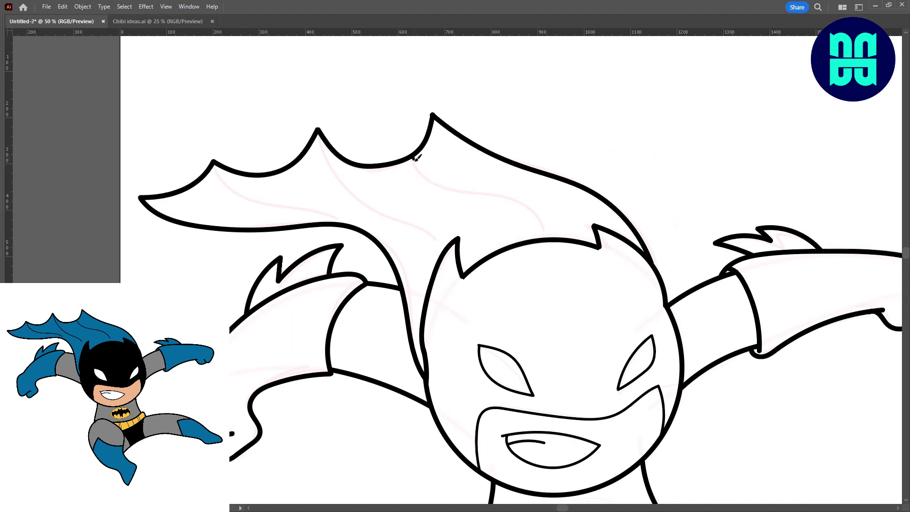
Paint two curved fold lines inside the cape along the pink sketch
drag(545, 225, 542, 228)
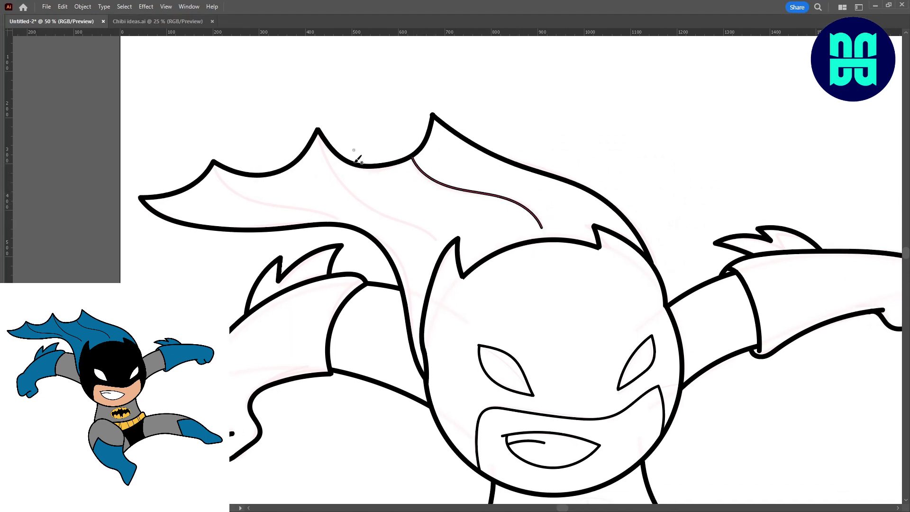
mouse_move(328, 154)
mouse_down()
mouse_move(388, 213)
mouse_move(429, 237)
mouse_up()
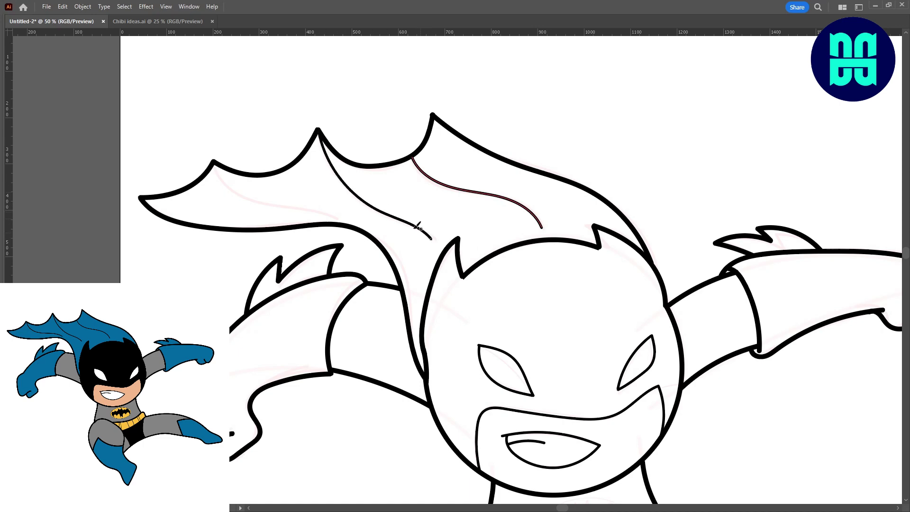
drag(275, 203, 362, 221)
key(ctrl+minus)
key(ctrl+minus)
key(ctrl+minus)
key(ctrl+minus)
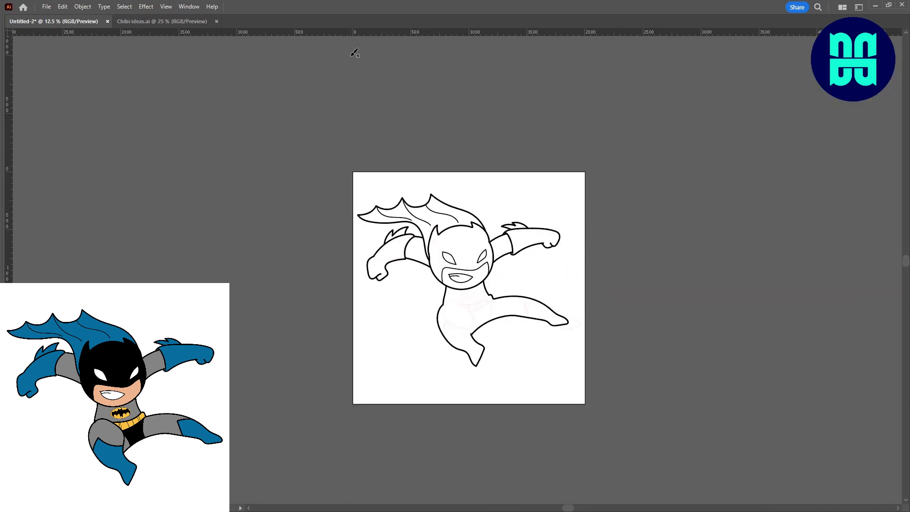
Draw an ellipse over the chest emblem sketch, then tilt and widen it to fit
key(ctrl+plus)
key(ctrl+plus)
key(ctrl+plus)
key(ctrl+plus)
key(ctrl+plus)
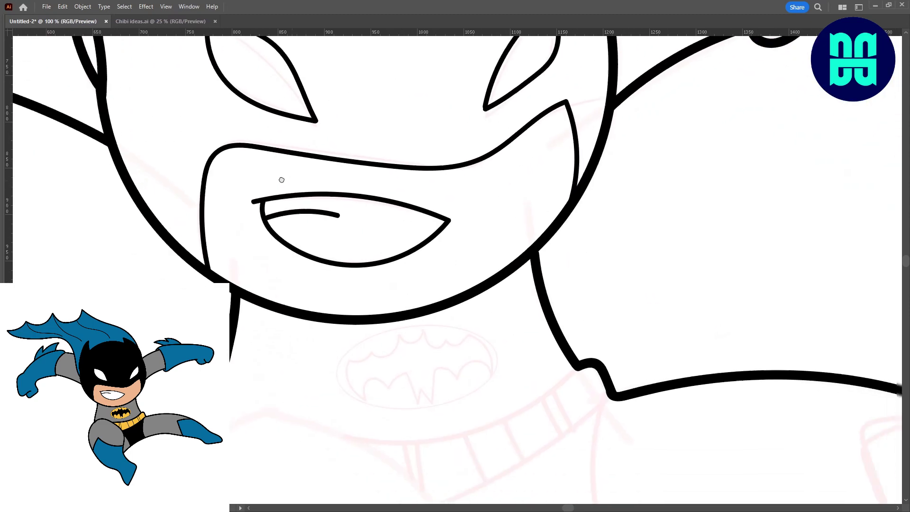
drag(550, 405, 332, 215)
key(l)
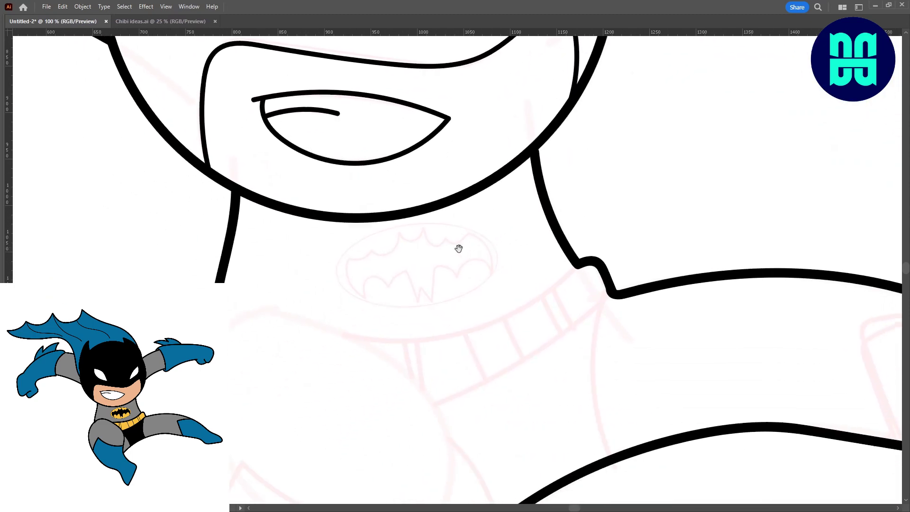
drag(397, 296, 459, 248)
drag(339, 232, 490, 310)
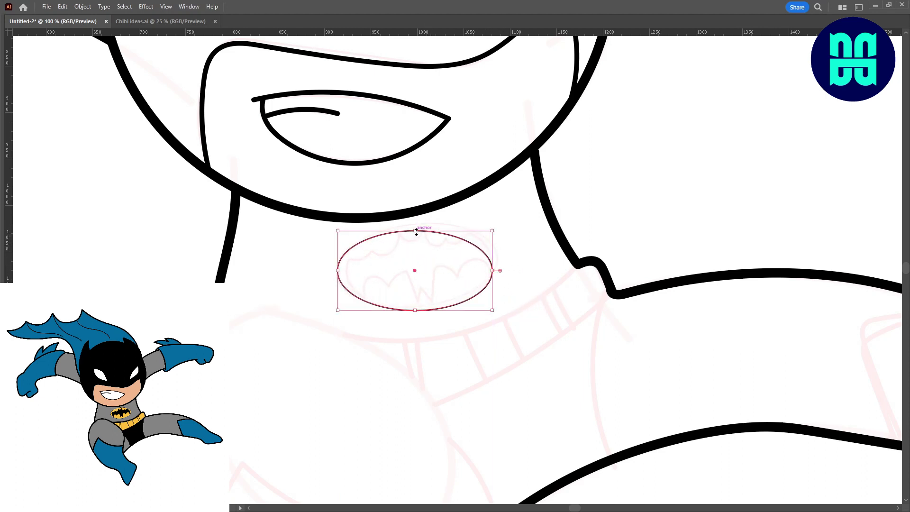
drag(492, 230, 491, 212)
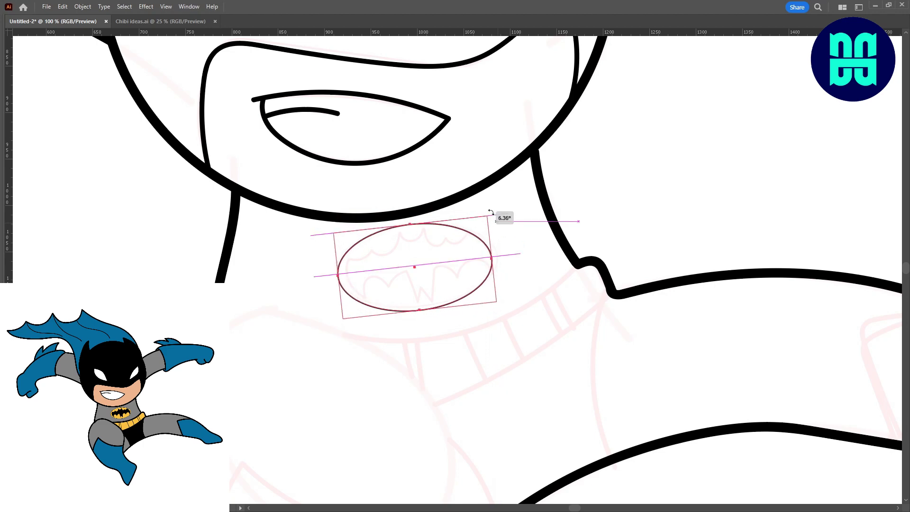
drag(497, 261, 504, 254)
Zoom in on the emblem and test a stroke along the ellipse's left side, then undo it
key(ctrl+equal)
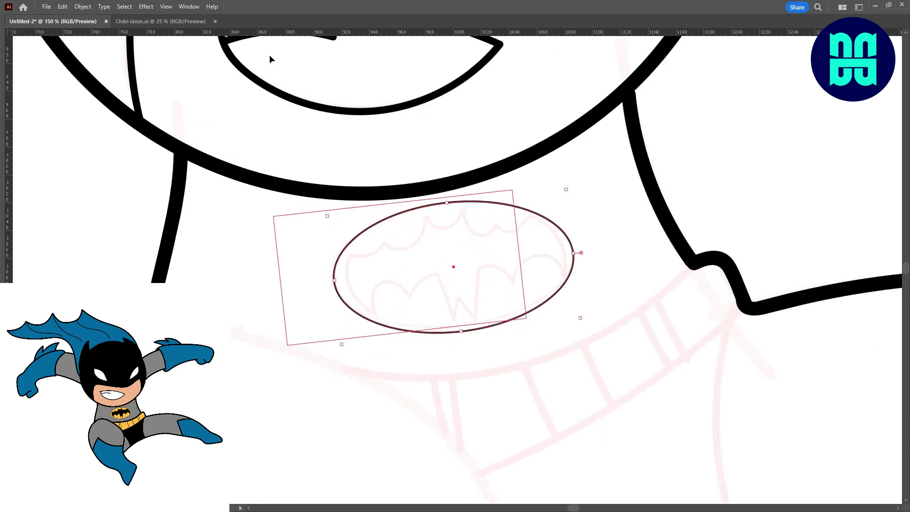
key(ctrl+equal)
key(ctrl+equal)
drag(354, 204, 332, 205)
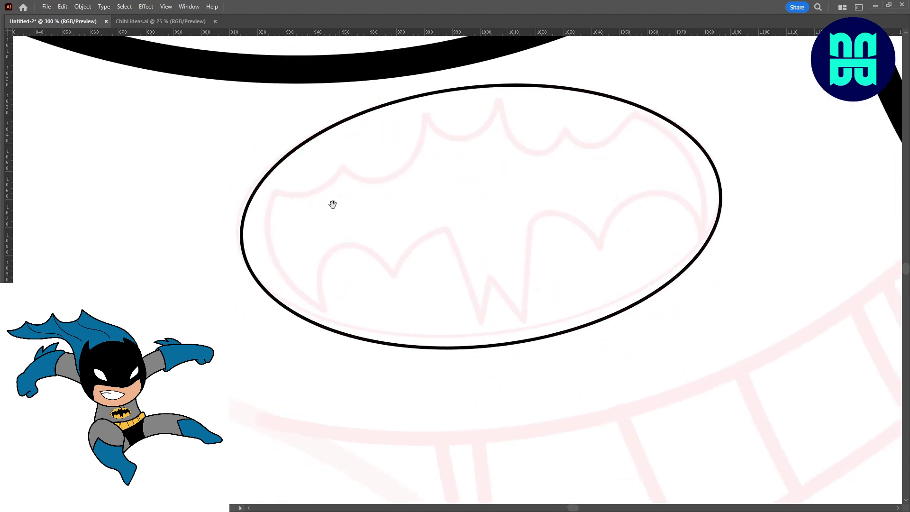
mouse_move(281, 186)
mouse_down()
mouse_move(273, 234)
mouse_move(331, 310)
mouse_up()
key(ctrl+z)
key(Tab)
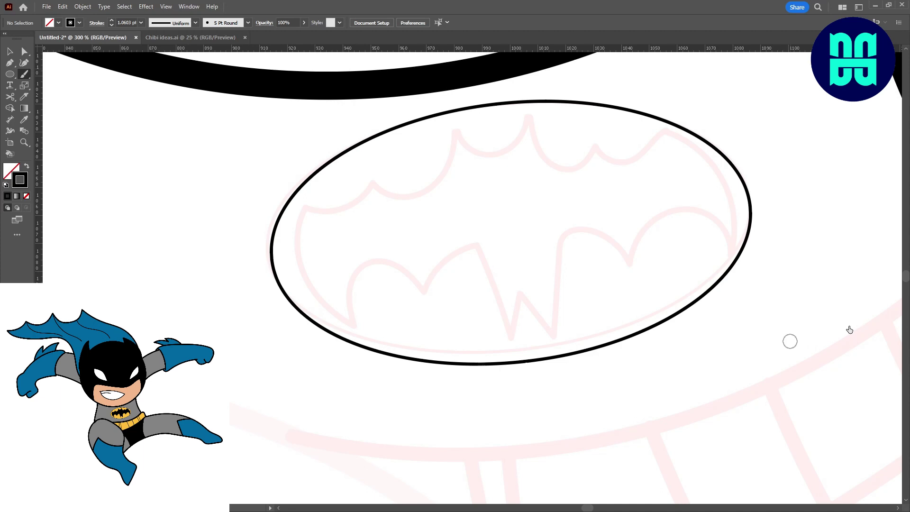
With a 3 pt Pressure brush, trace the bat's wings, scallops and top edge inside the oval
key(bracketleft)
key(bracketleft)
key(bracketleft)
mouse_move(306, 207)
mouse_down()
mouse_move(301, 254)
mouse_move(345, 316)
mouse_move(397, 264)
mouse_move(422, 293)
mouse_move(472, 245)
mouse_move(485, 245)
mouse_move(508, 327)
mouse_move(524, 292)
mouse_move(550, 315)
mouse_move(586, 232)
mouse_move(632, 264)
mouse_up()
mouse_move(310, 208)
mouse_down()
mouse_move(377, 182)
mouse_move(416, 194)
mouse_move(454, 146)
mouse_up()
drag(519, 143, 457, 169)
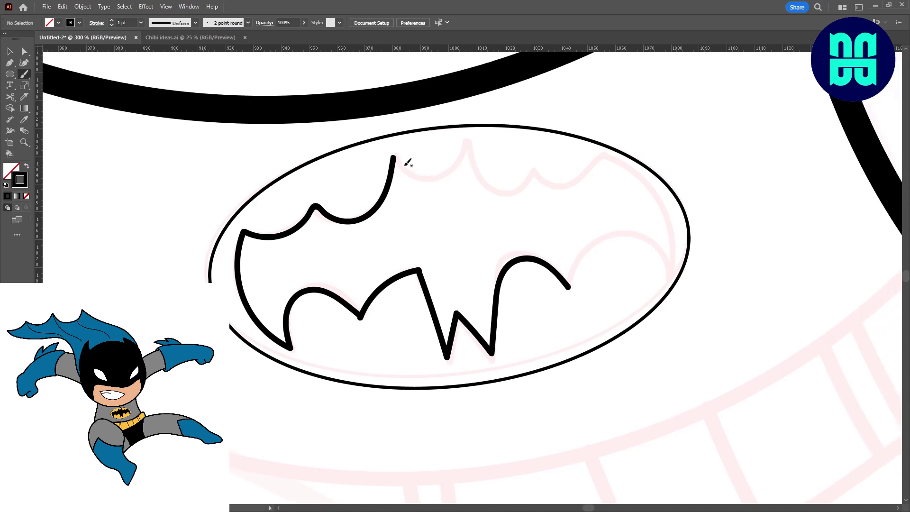
mouse_move(394, 157)
mouse_down()
mouse_move(448, 172)
mouse_move(471, 138)
mouse_move(518, 189)
mouse_move(535, 169)
mouse_move(575, 173)
mouse_move(595, 151)
mouse_up()
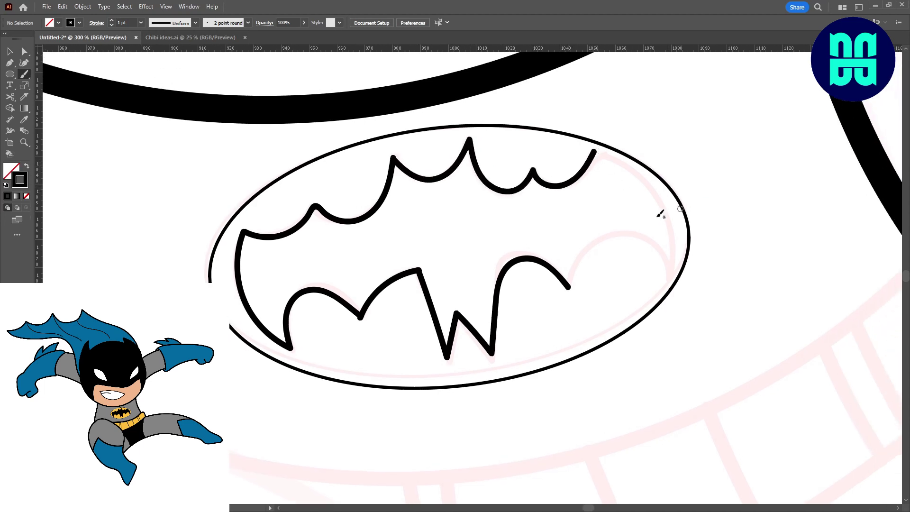
mouse_move(570, 285)
mouse_down()
mouse_move(612, 236)
mouse_move(648, 247)
mouse_move(653, 289)
mouse_move(672, 249)
mouse_move(642, 178)
mouse_move(595, 151)
mouse_up()
Draw the front leg's outline over the sketch with the 10 pt Round brush
key(ctrl+minus)
key(ctrl+minus)
key(ctrl+minus)
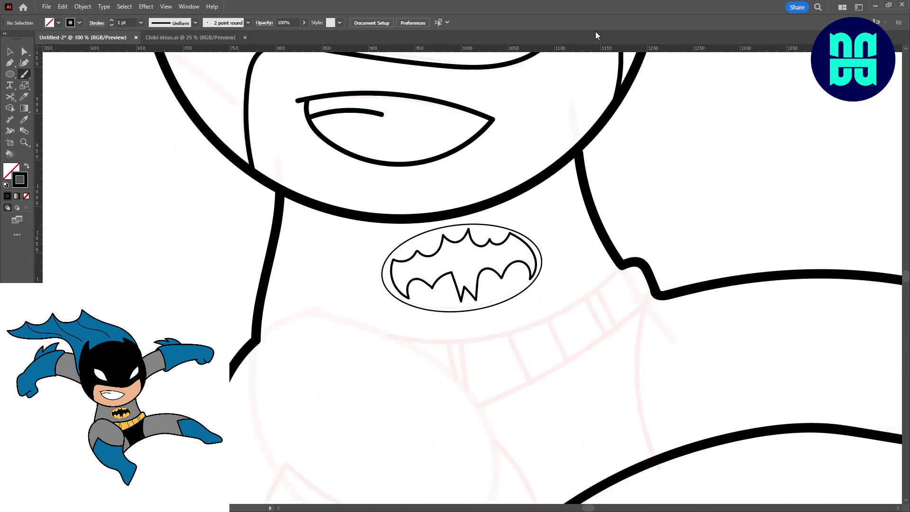
key(ctrl+minus)
key(ctrl+minus)
key(ctrl+minus)
drag(489, 225, 492, 237)
key(ctrl+plus)
key(ctrl+plus)
key(ctrl+plus)
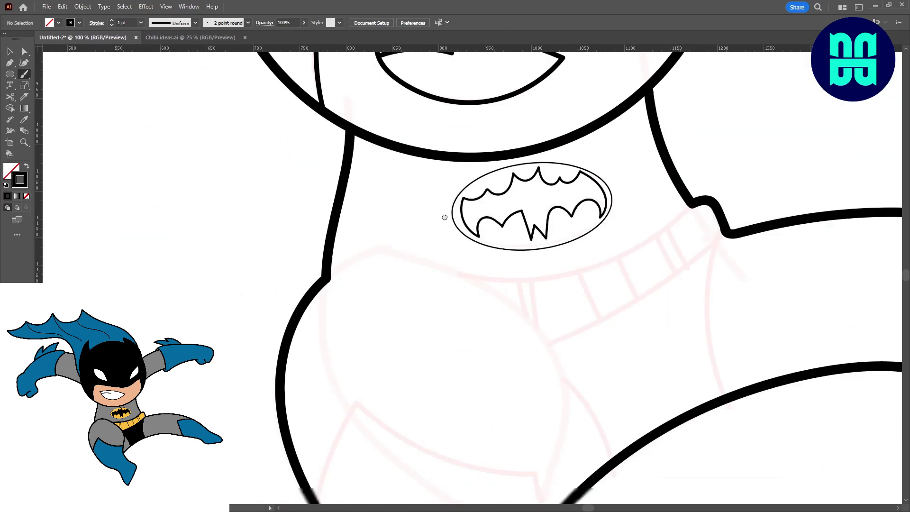
drag(394, 244, 405, 222)
drag(415, 314, 479, 262)
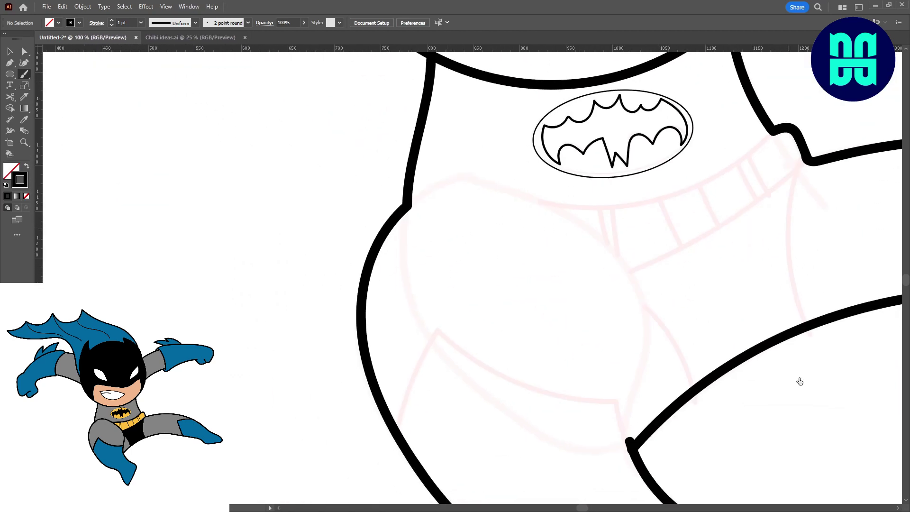
drag(408, 206, 370, 204)
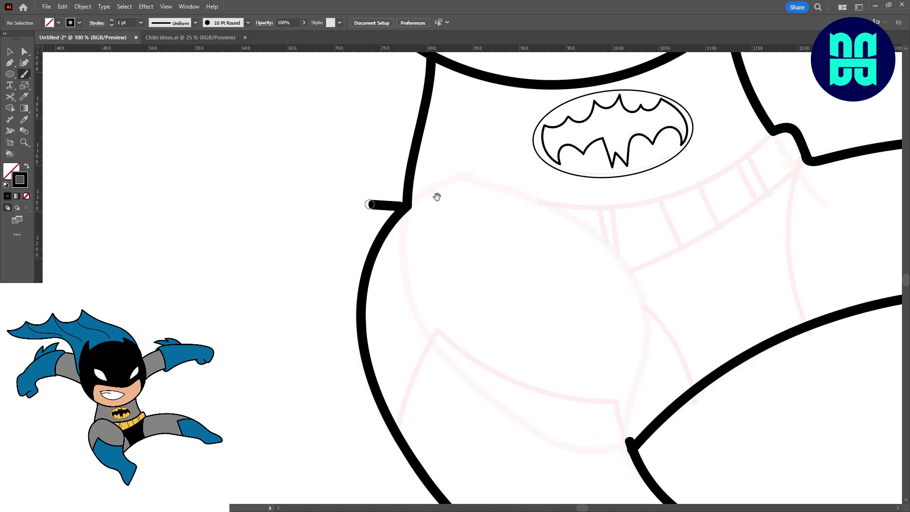
key(ctrl+z)
mouse_move(437, 197)
mouse_down()
mouse_move(300, 160)
mouse_move(511, 269)
mouse_move(505, 400)
mouse_up()
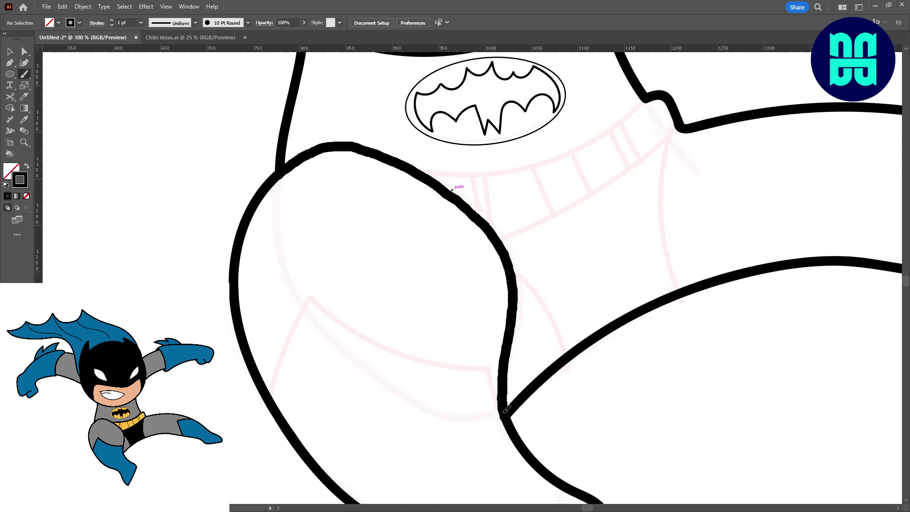
Add the inner lower-leg line and the boot cuff line
mouse_move(615, 256)
mouse_down()
mouse_move(369, 286)
mouse_move(272, 230)
mouse_up()
mouse_move(504, 195)
mouse_down()
mouse_move(506, 138)
mouse_move(541, 257)
mouse_up()
drag(496, 142, 614, 126)
drag(464, 178, 576, 149)
mouse_move(230, 249)
mouse_down()
mouse_move(599, 112)
mouse_move(592, 127)
mouse_up()
mouse_move(314, 225)
mouse_down()
mouse_move(356, 126)
mouse_move(422, 163)
mouse_move(551, 184)
mouse_up()
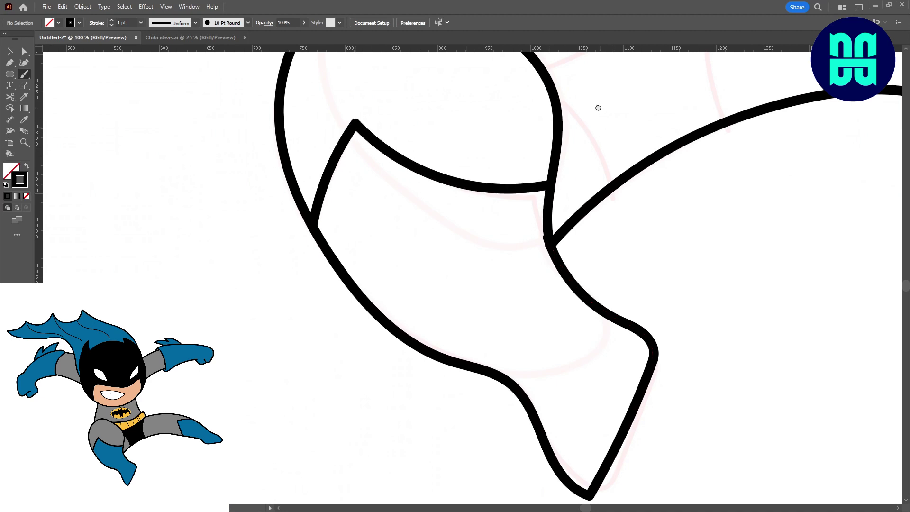
Ink the belt's upper and lower edges and a hip line down to the leg
drag(595, 108, 506, 337)
mouse_move(361, 247)
mouse_down()
mouse_move(400, 252)
mouse_move(508, 230)
mouse_move(588, 176)
mouse_up()
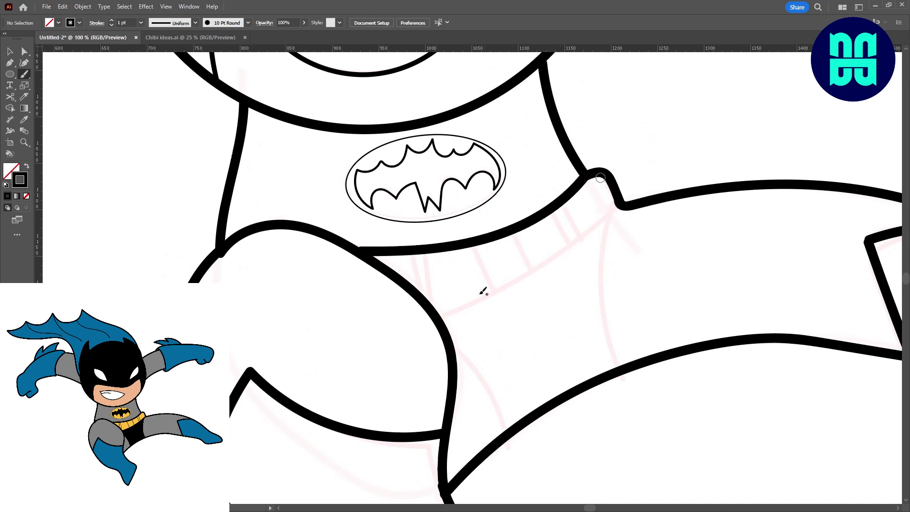
mouse_move(440, 316)
mouse_down()
mouse_move(511, 286)
mouse_move(626, 202)
mouse_up()
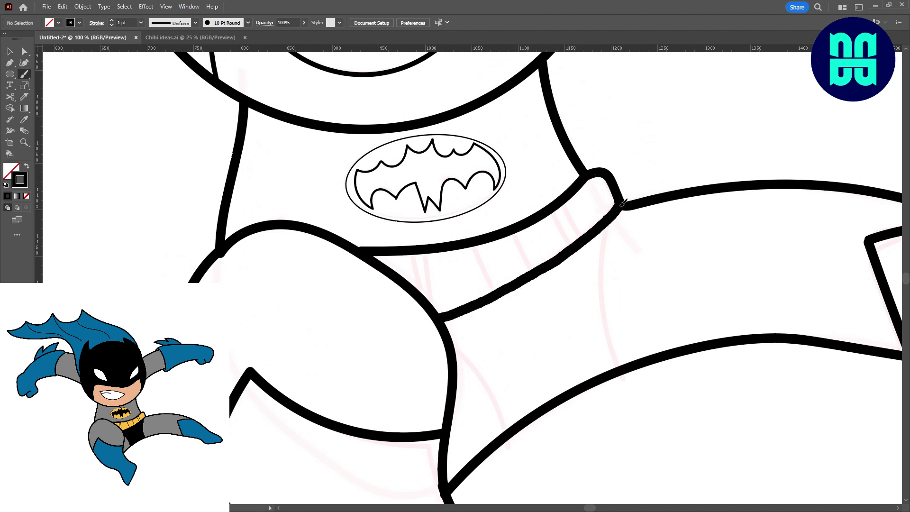
mouse_move(603, 258)
mouse_down()
mouse_move(560, 185)
mouse_move(559, 280)
mouse_move(576, 306)
mouse_up()
drag(411, 284, 458, 372)
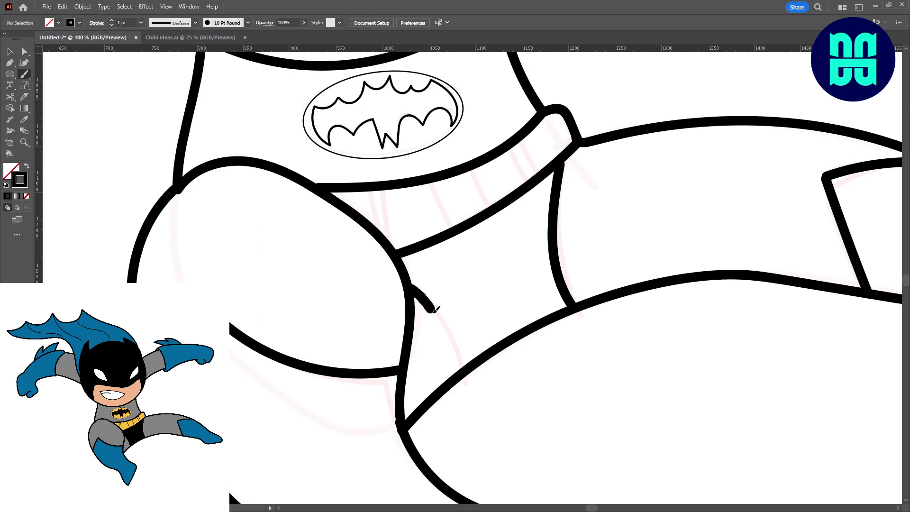
With a thin 3 pt Round brush, paint five short dividers across the belt
drag(486, 239, 491, 294)
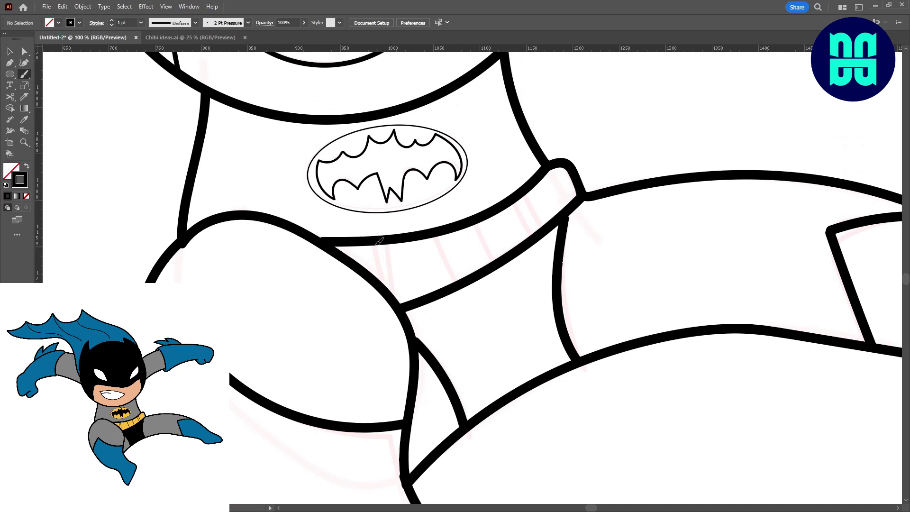
key(space)
key(])
drag(374, 245, 378, 278)
drag(387, 244, 390, 290)
drag(435, 237, 456, 281)
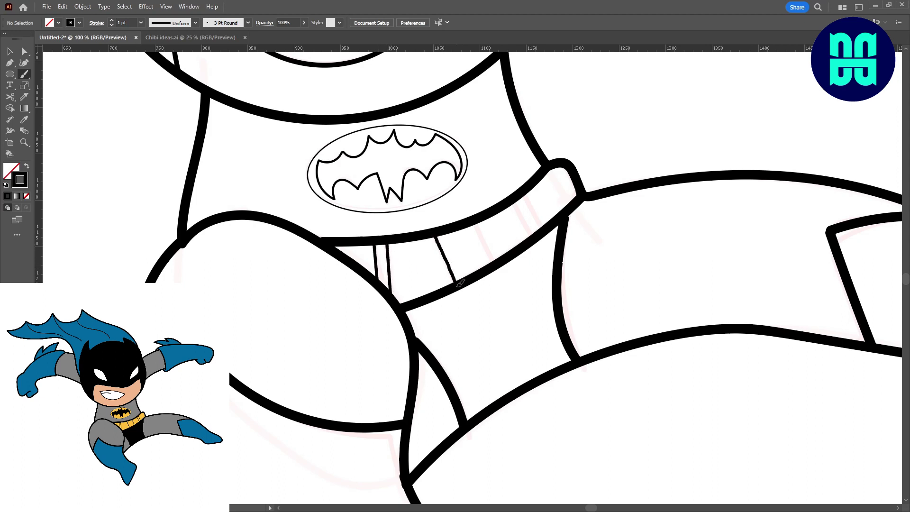
drag(477, 224, 491, 262)
drag(516, 203, 531, 235)
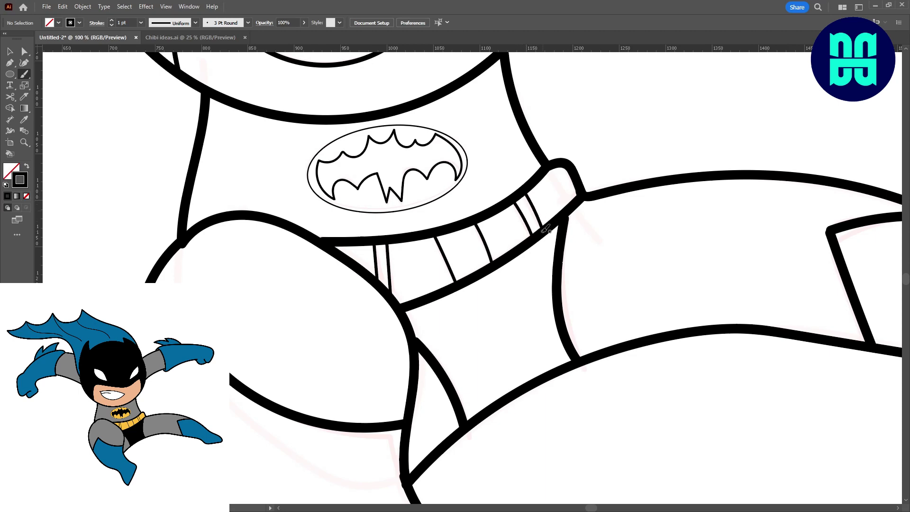
key(ctrl+minus)
key(ctrl+minus)
key(ctrl+minus)
key(ctrl+minus)
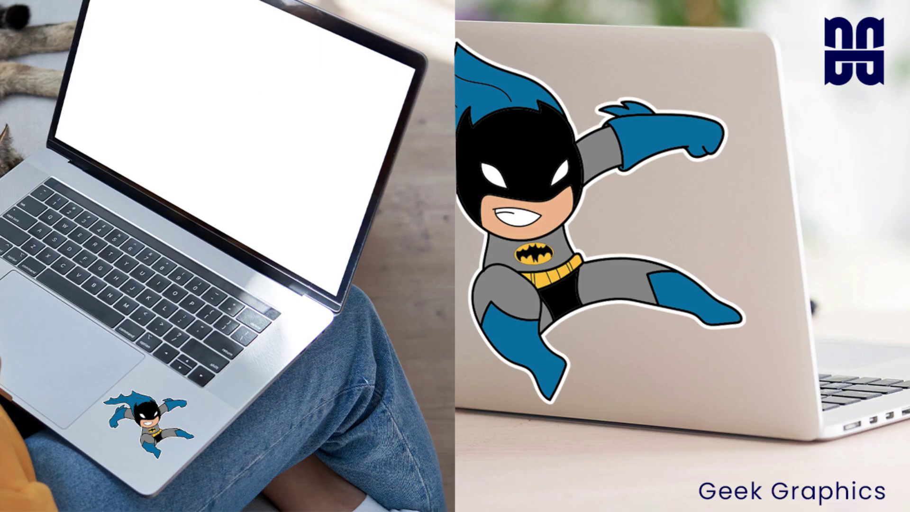